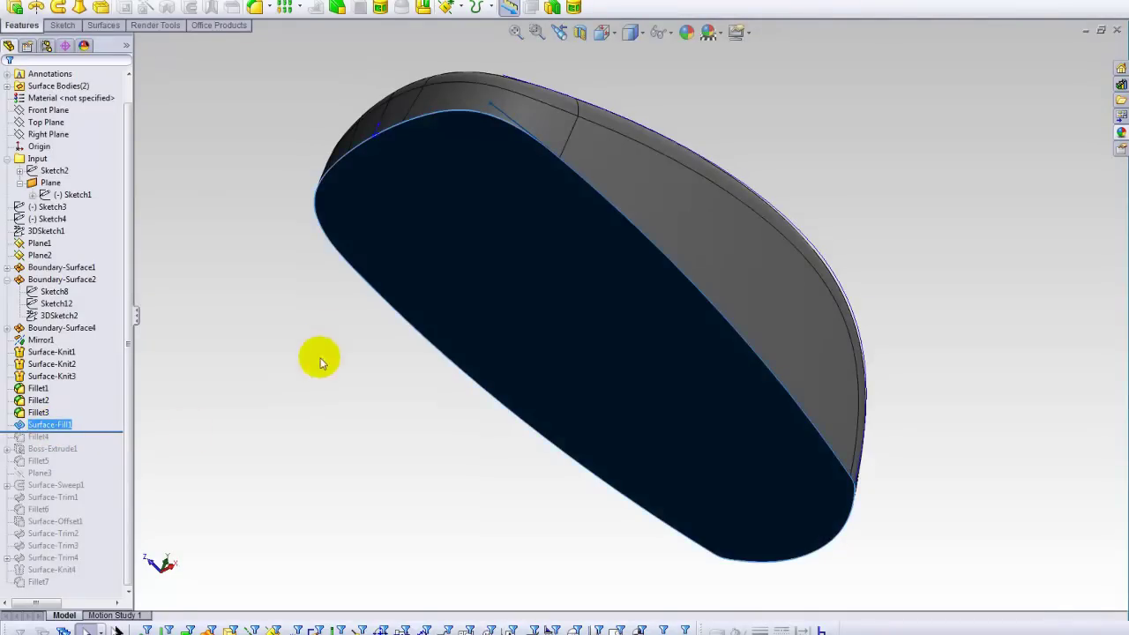
Hide all curves in the graphics view of the mouse body
middle_click_drag(327, 341, 754, 175)
left_click(829, 296)
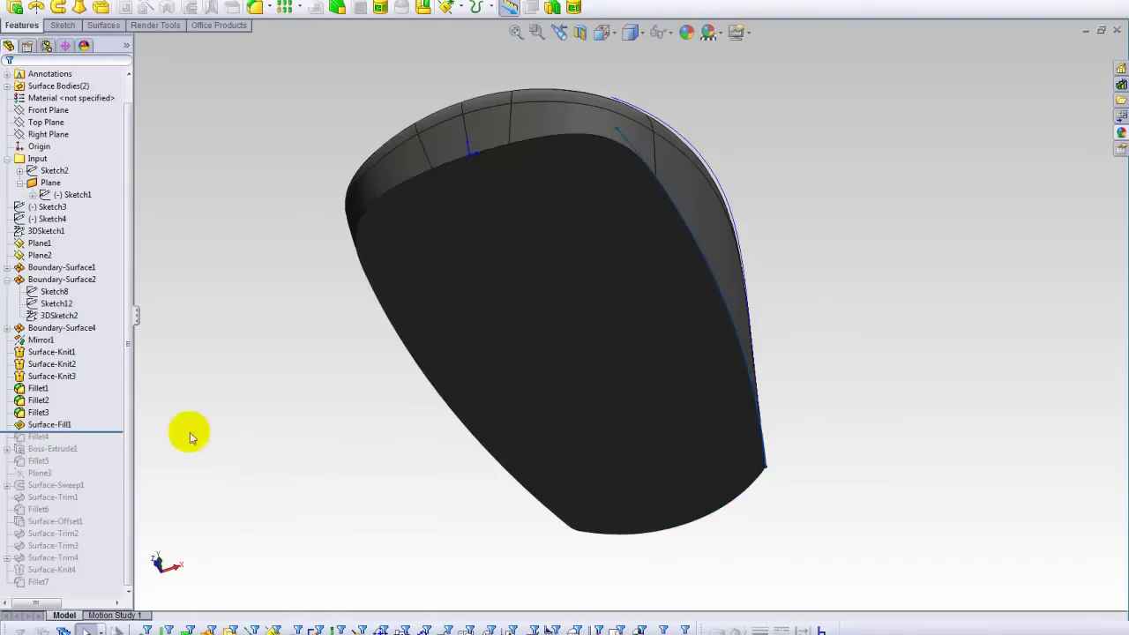
middle_click_drag(397, 261, 617, 314)
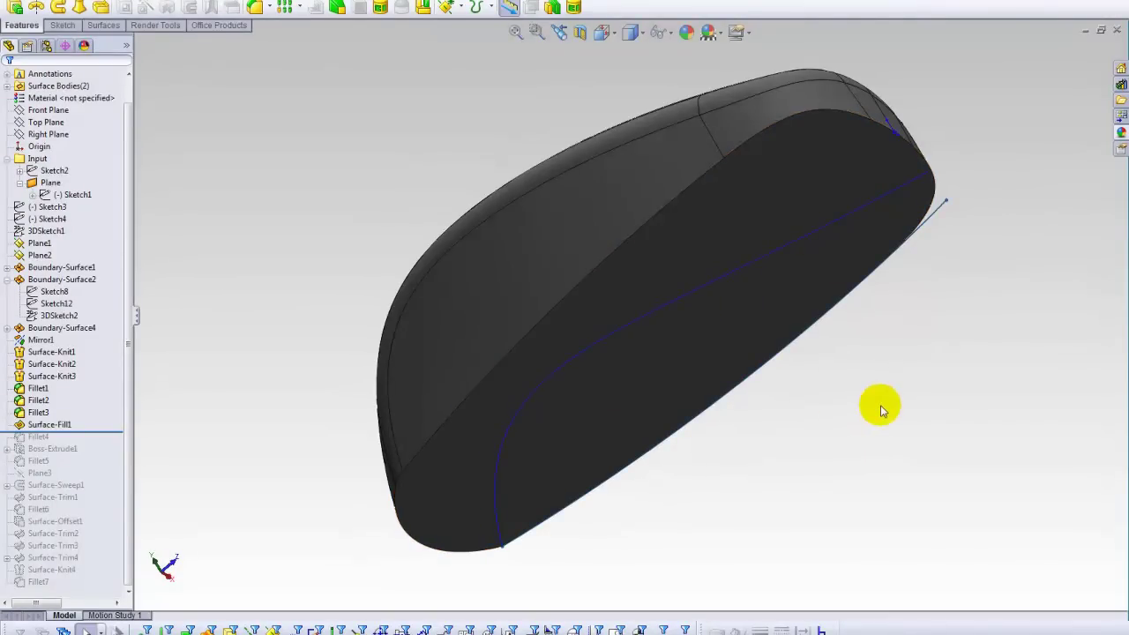
middle_click_drag(870, 403, 738, 503)
middle_click_drag(911, 431, 703, 474)
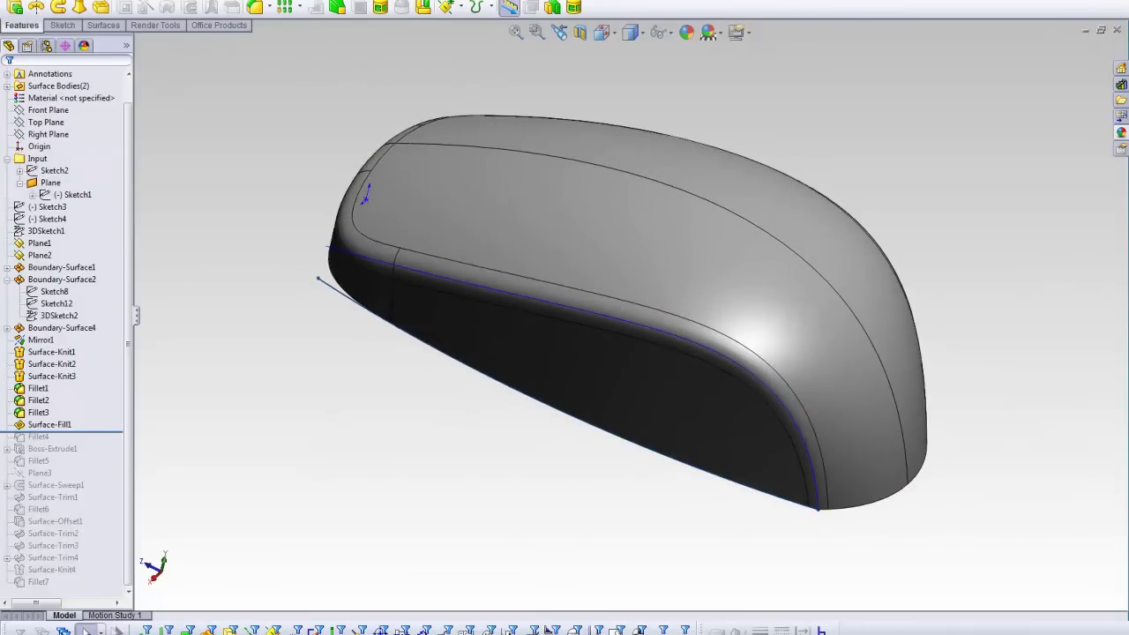
key("alt+v")
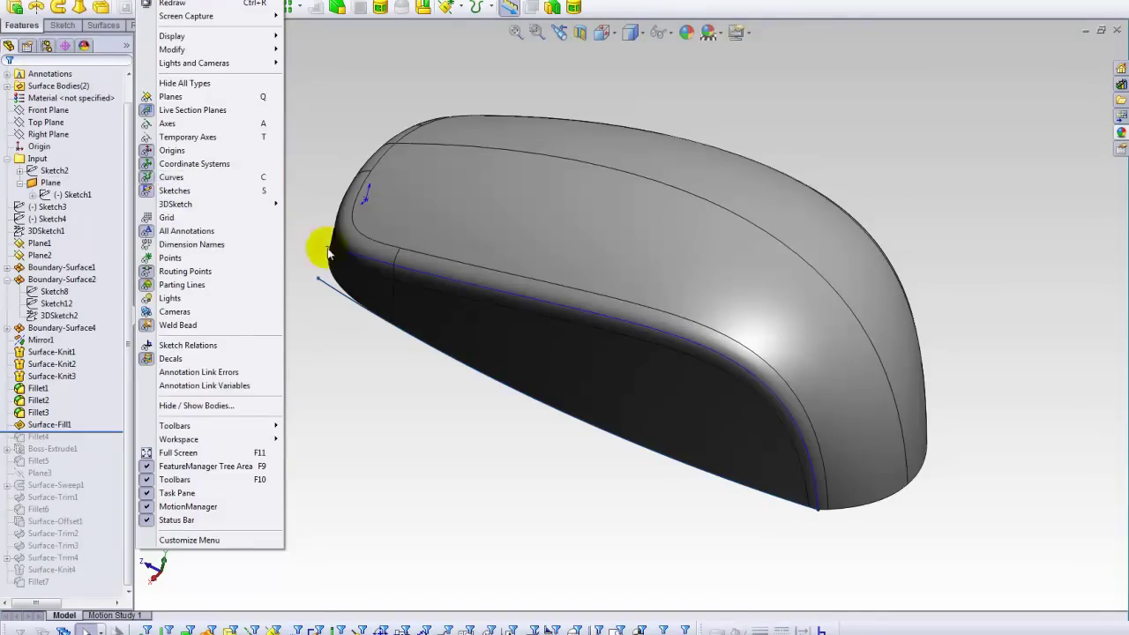
left_click(209, 176)
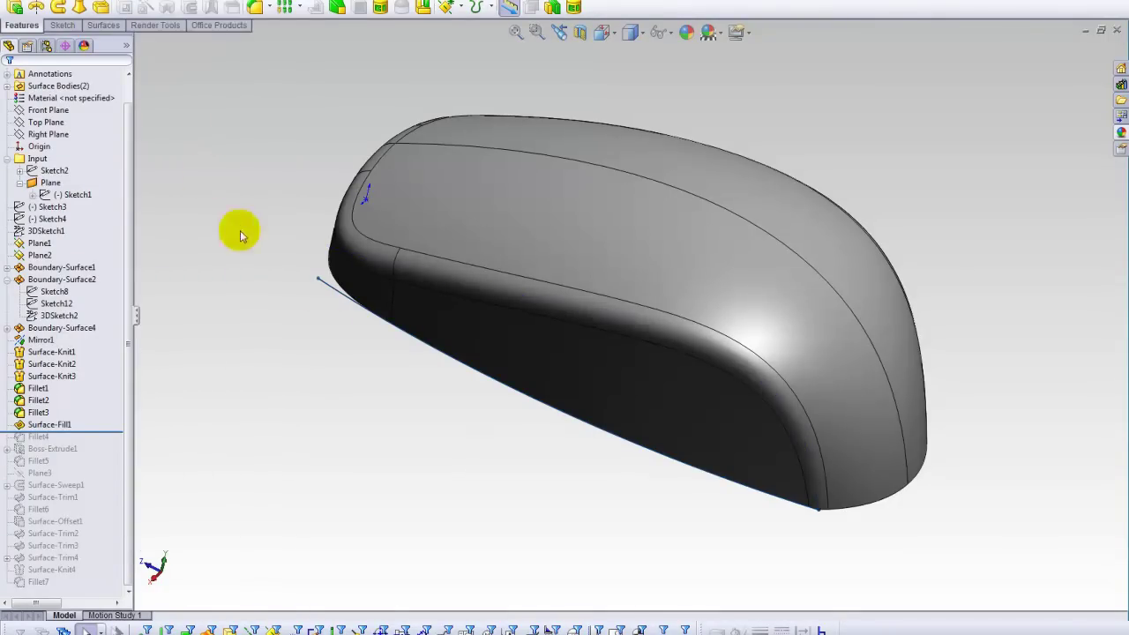
left_click(150, 2)
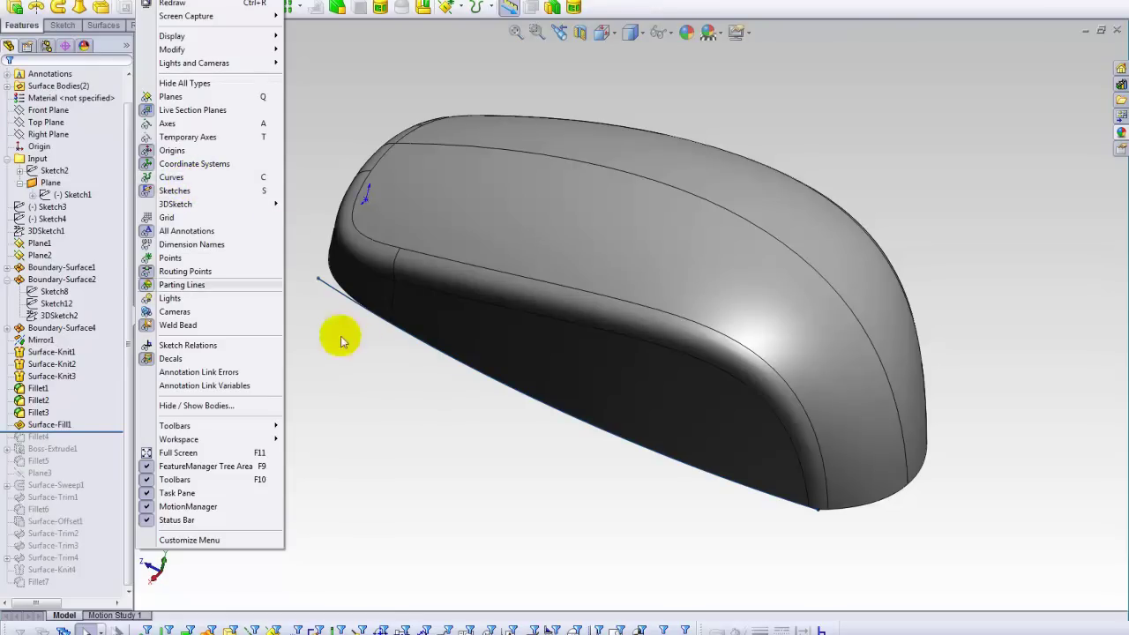
Hide the remaining sketch curve that runs along the bottom edge of the mouse body
middle_click_drag(439, 461, 529, 209)
middle_click_drag(356, 199, 433, 103, "ctrl")
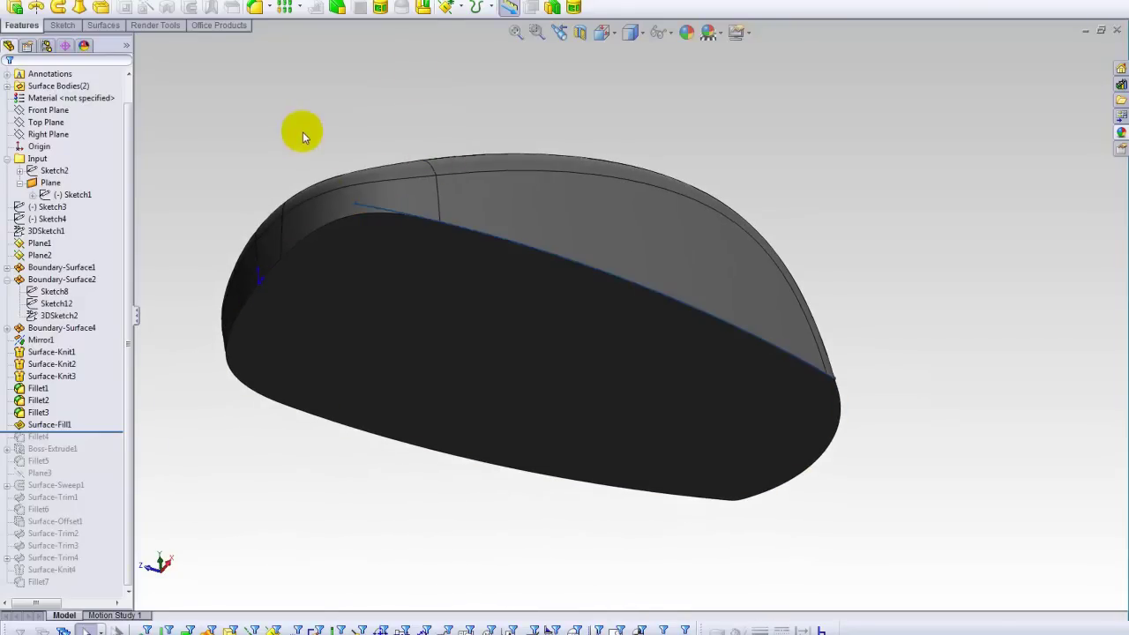
left_click(371, 210)
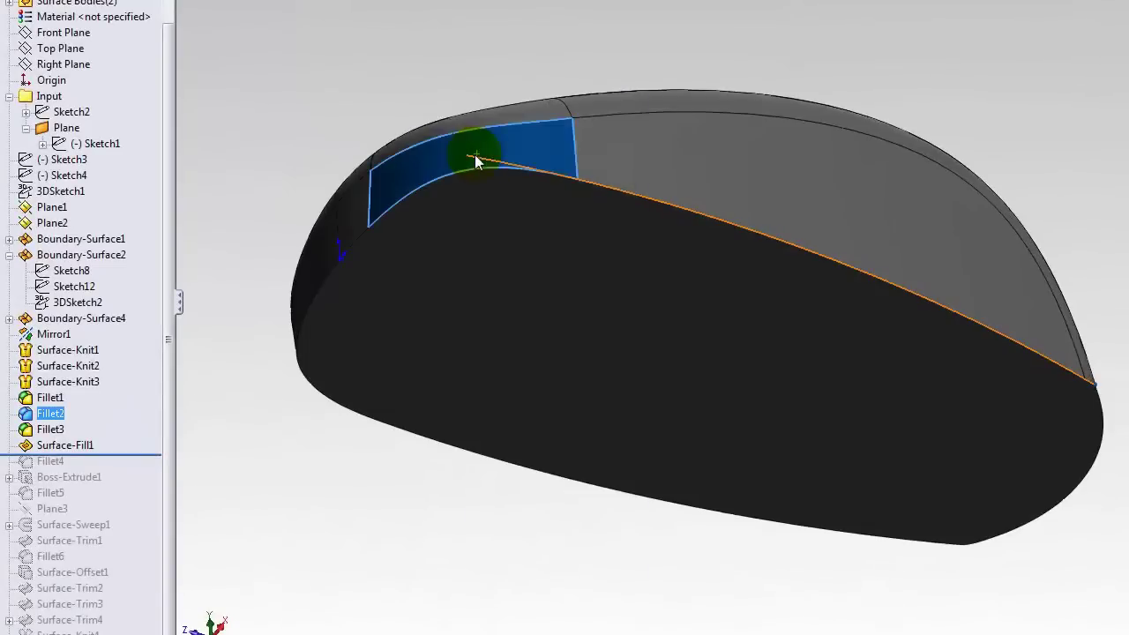
right_click(476, 153)
left_click(392, 53)
right_click(485, 161)
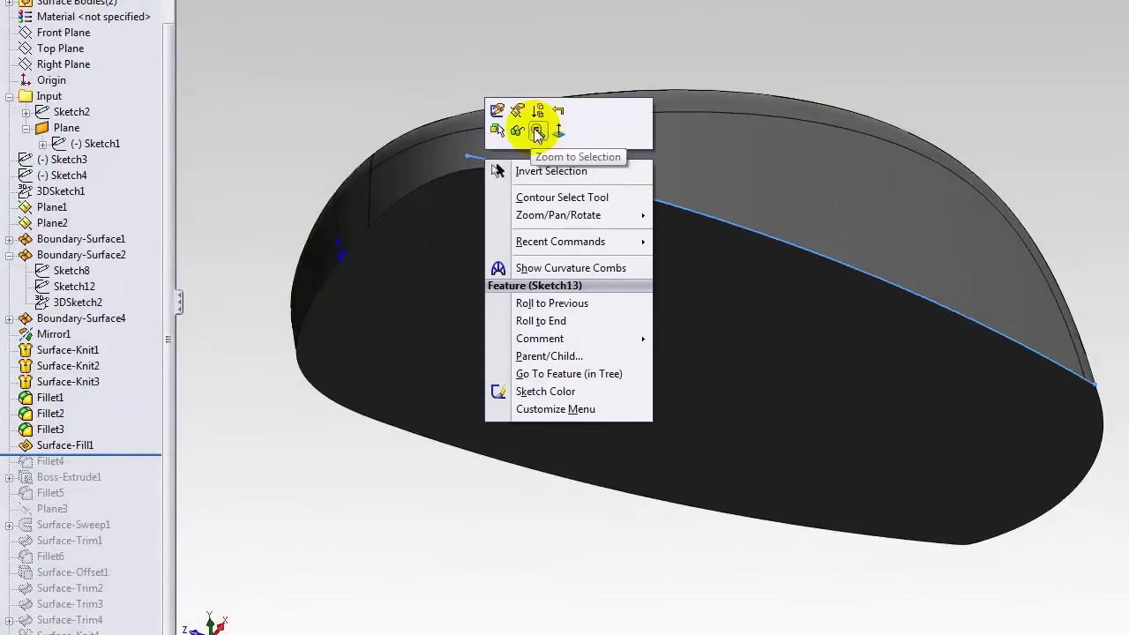
left_click(472, 56)
middle_click_drag(275, 147, 333, 121, "ctrl")
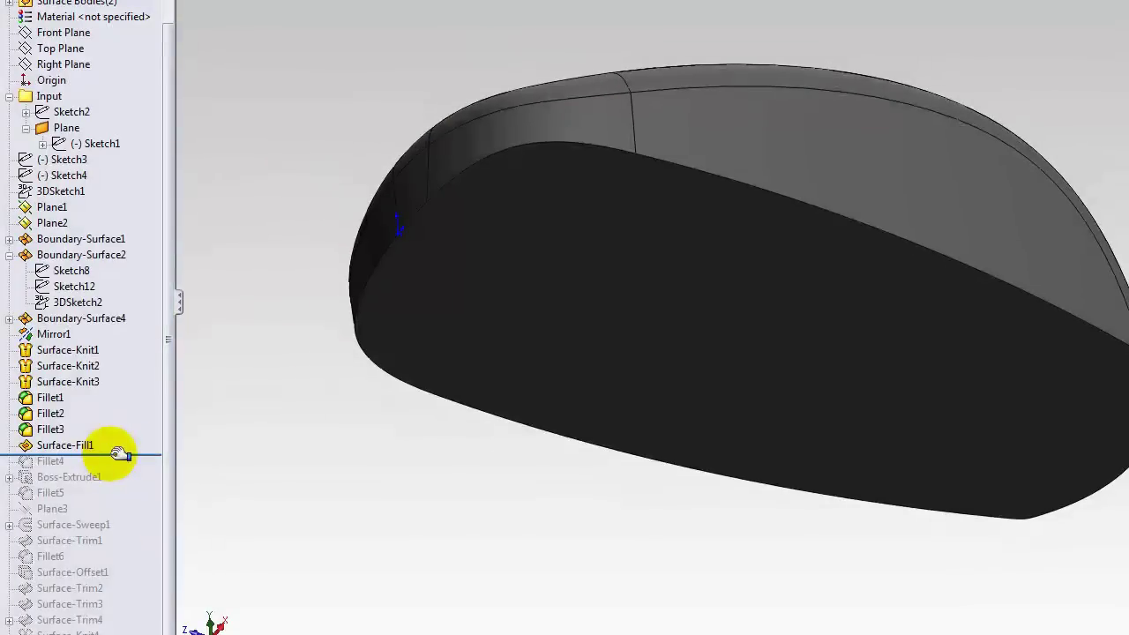
Roll the feature history forward to include Fillet4 around the bottom edge of the mouse
left_click_drag(119, 455, 118, 469)
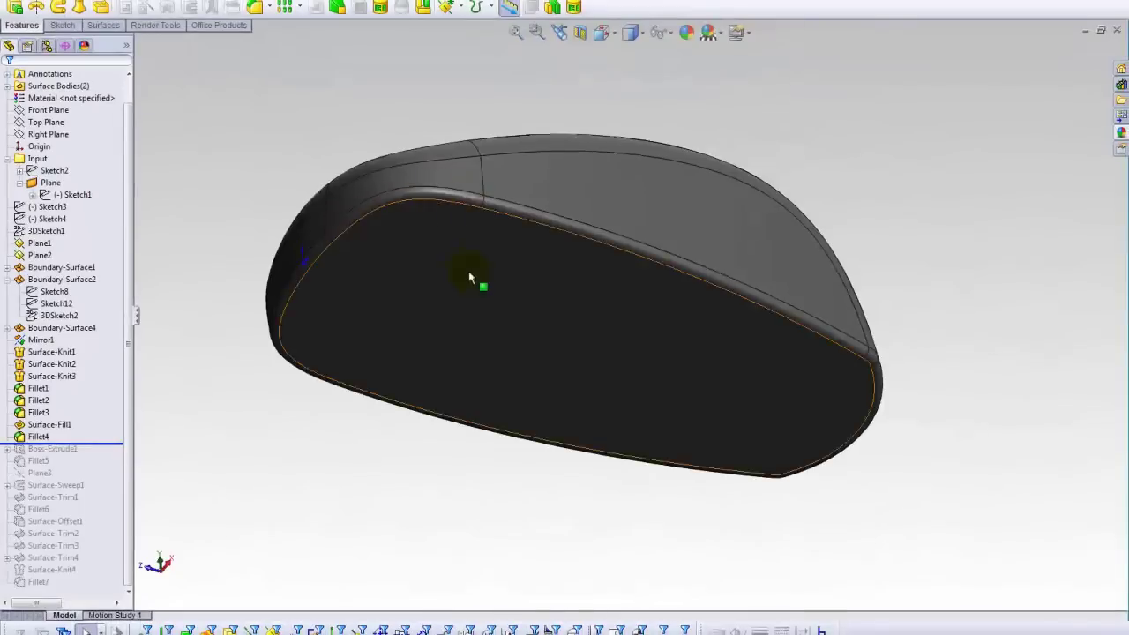
scroll(337, 129, "down", 3)
mouse_move(355, 183)
middle_mouse_down("ctrl")
mouse_move(340, 150)
mouse_move(342, 176)
middle_mouse_up("ctrl")
scroll(340, 151, "down", 1)
middle_click_drag(264, 136, 299, 146, "ctrl")
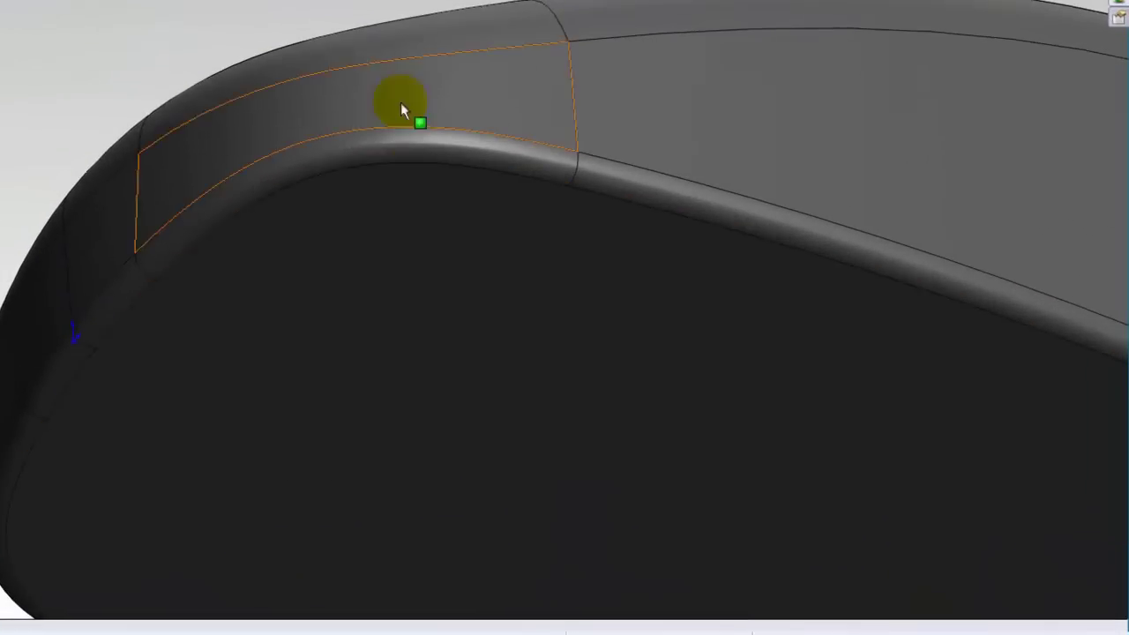
scroll(617, 235, "up", 3)
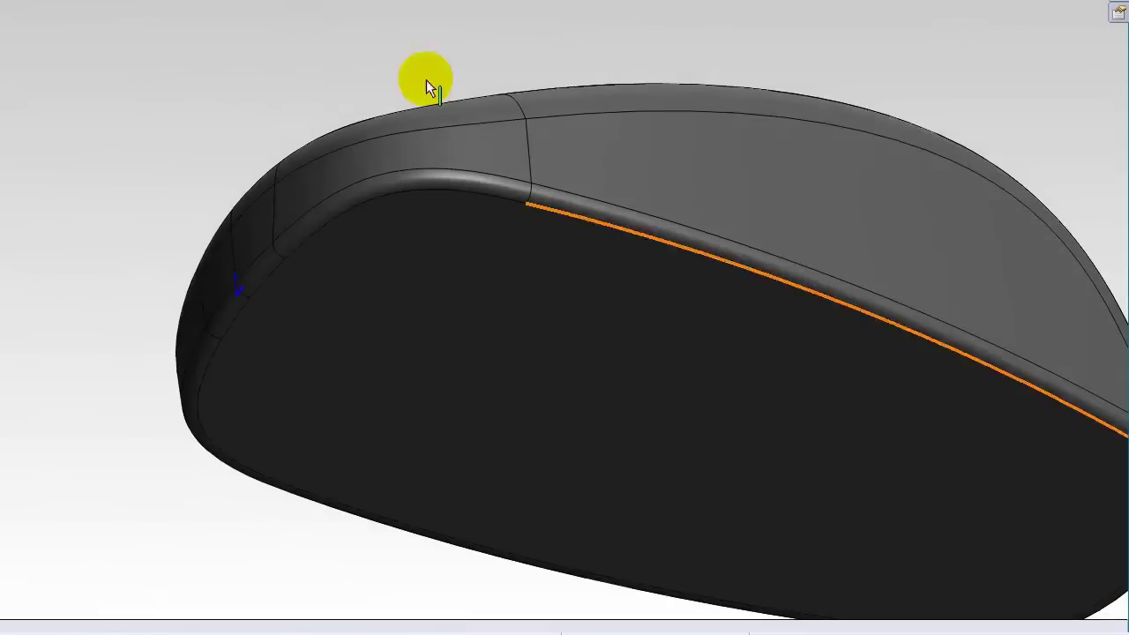
middle_click_drag(298, 100, 201, 46, "shift")
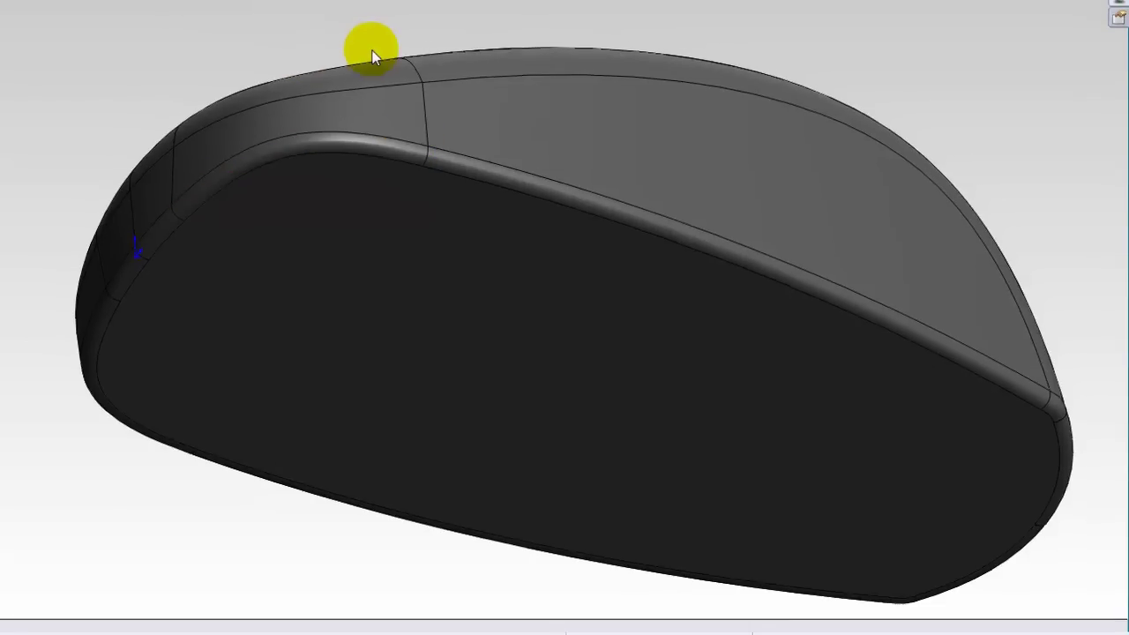
Open the bottom-edge fillet's definition to review its faces, radius and options, and close it
scroll(379, 172, "down", 2)
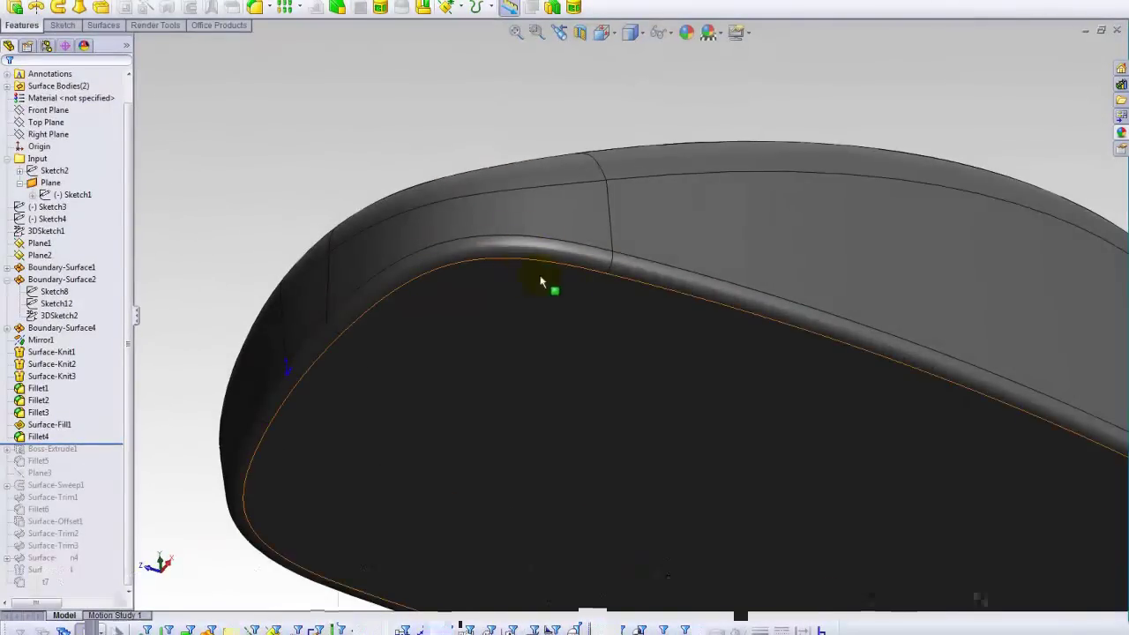
scroll(520, 251, "down", 4)
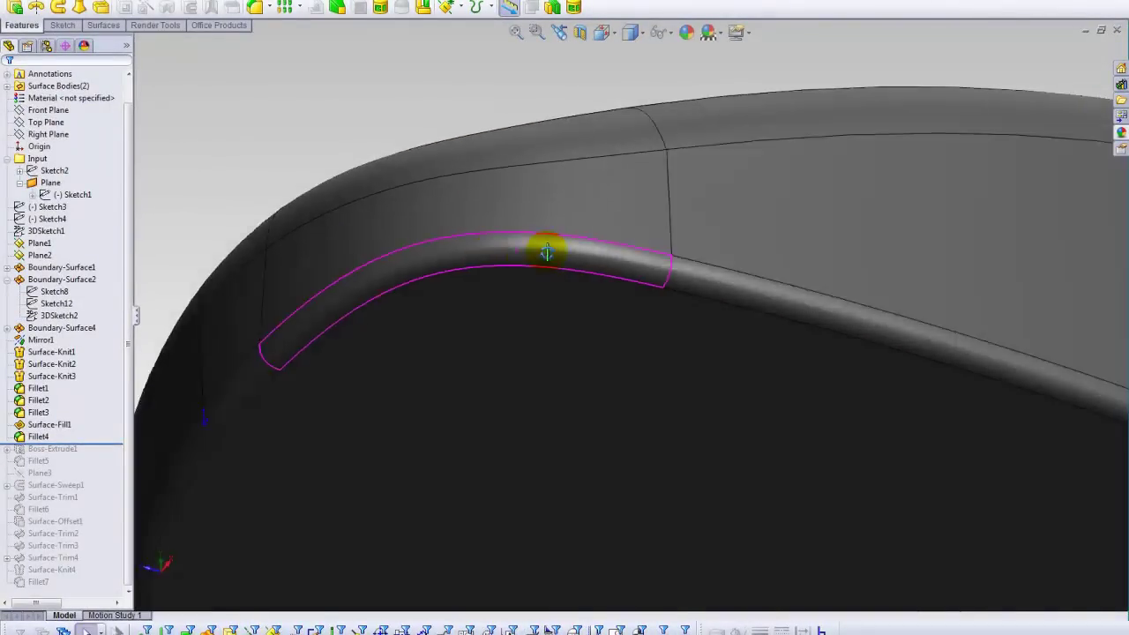
middle_click_drag(560, 252, 569, 225)
left_click(579, 273)
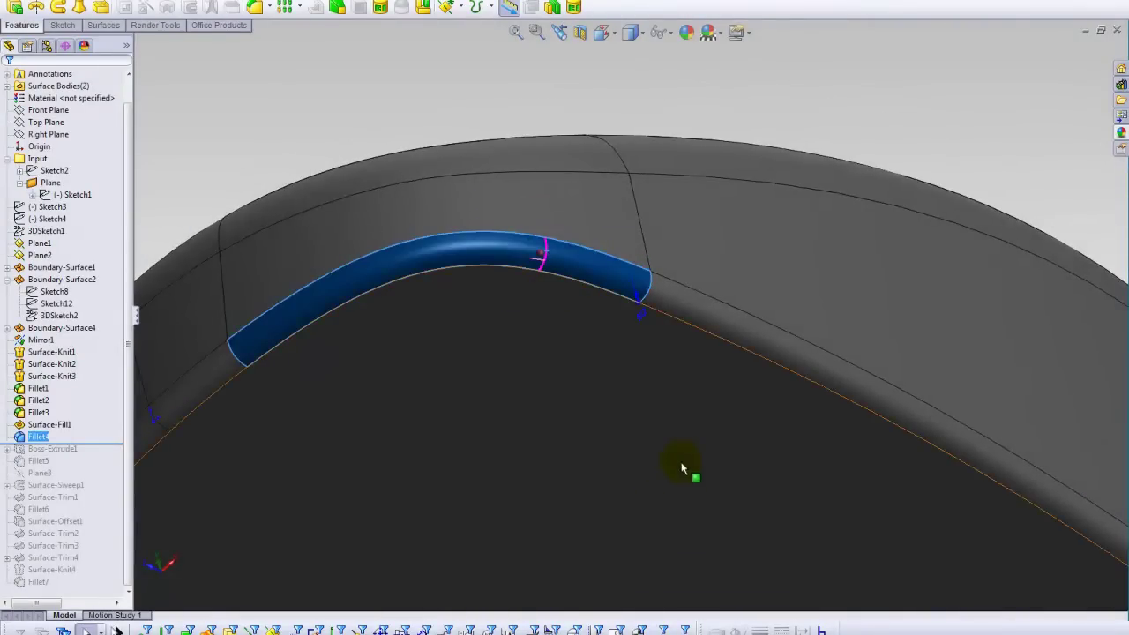
middle_click_drag(433, 297, 602, 231)
left_click(703, 112)
scroll(721, 212, "down", 2)
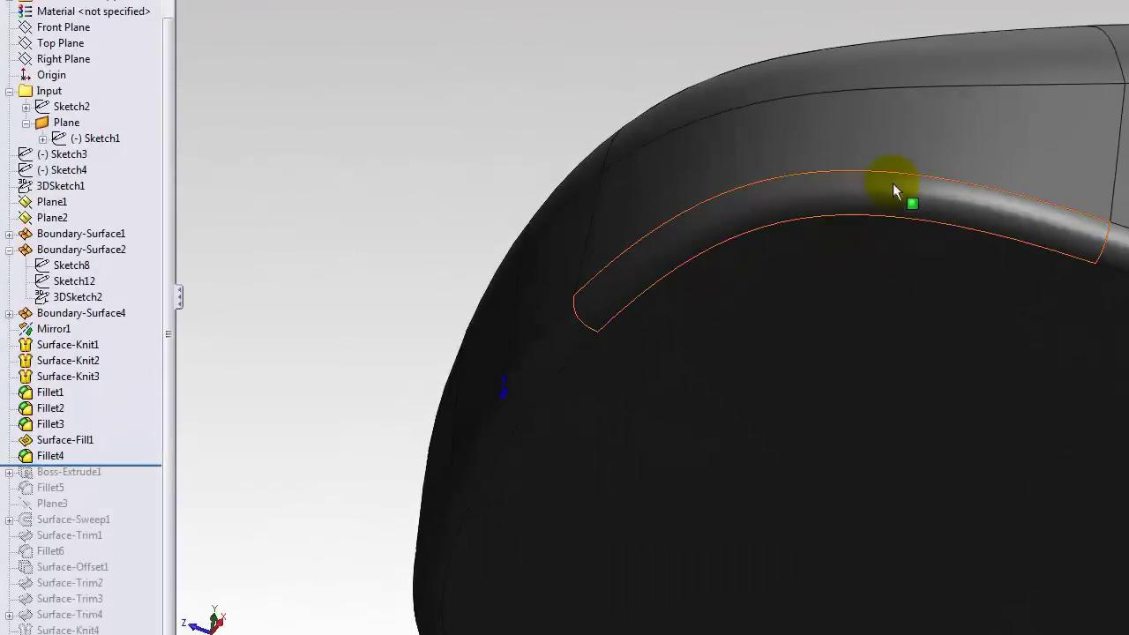
middle_click_drag(965, 191, 974, 180)
left_click(961, 201)
right_click(961, 201)
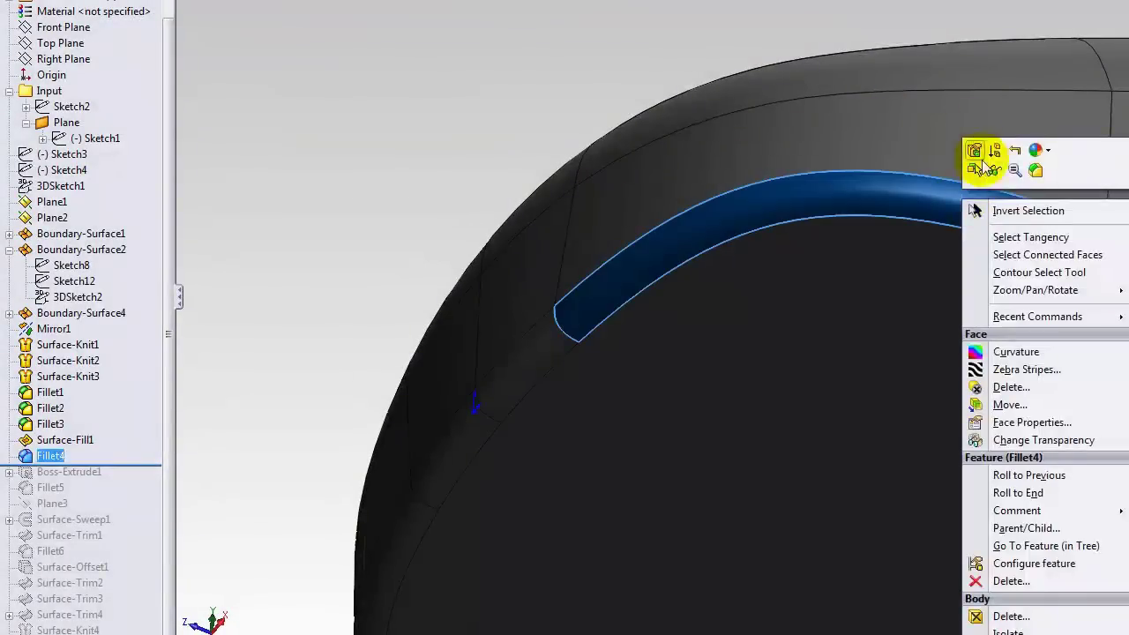
left_click(975, 153)
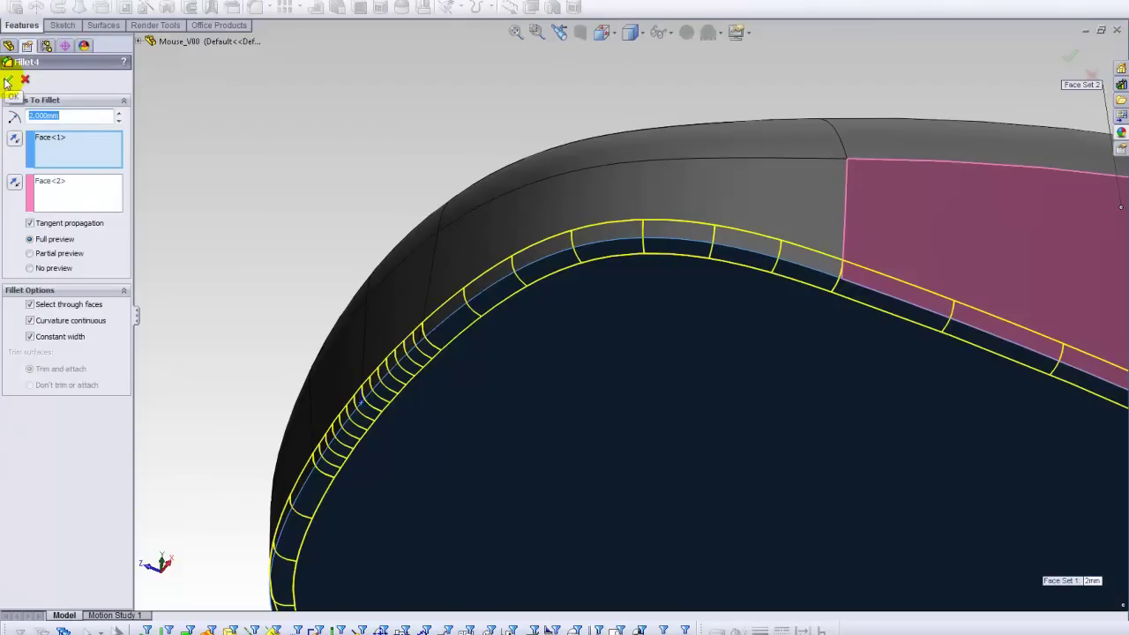
middle_click_drag(379, 160, 269, 143, "shift")
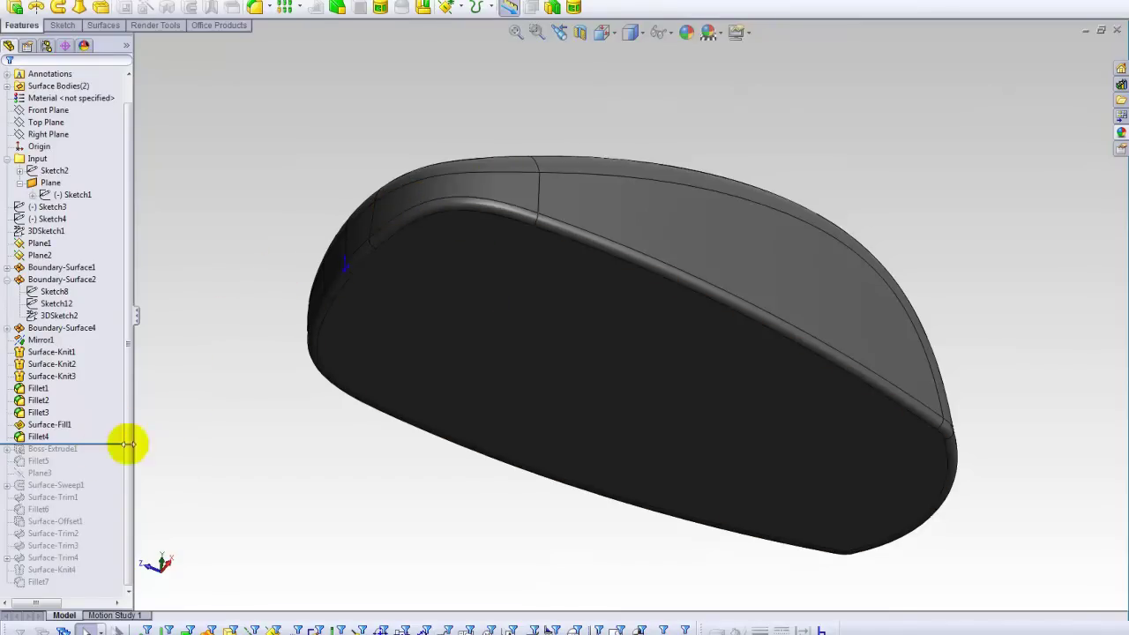
Inspect the filleted mouse body from above and below
middle_click_drag(320, 226, 559, 282)
scroll(466, 224, "down", 2)
middle_click_drag(390, 247, 871, 266)
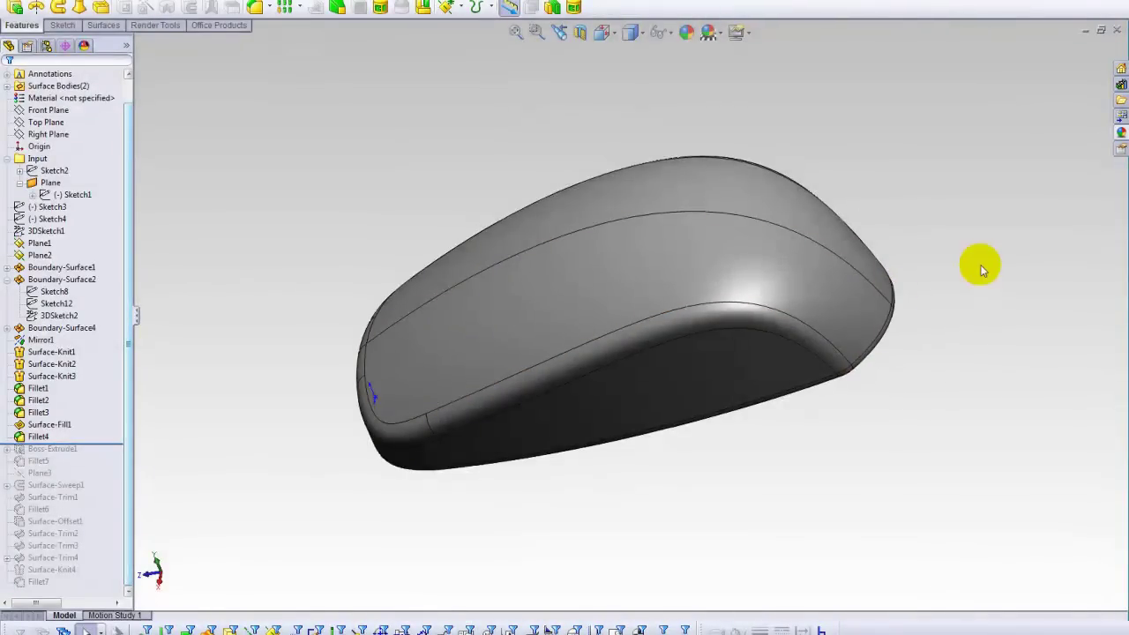
middle_click_drag(424, 335, 623, 230)
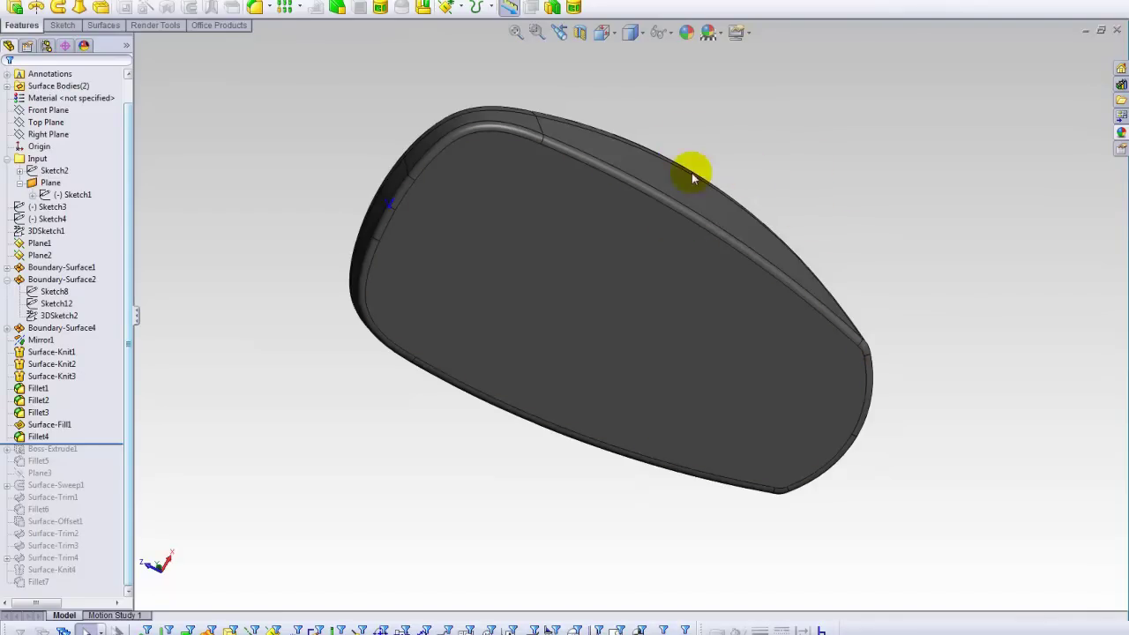
middle_click_drag(791, 150, 829, 216)
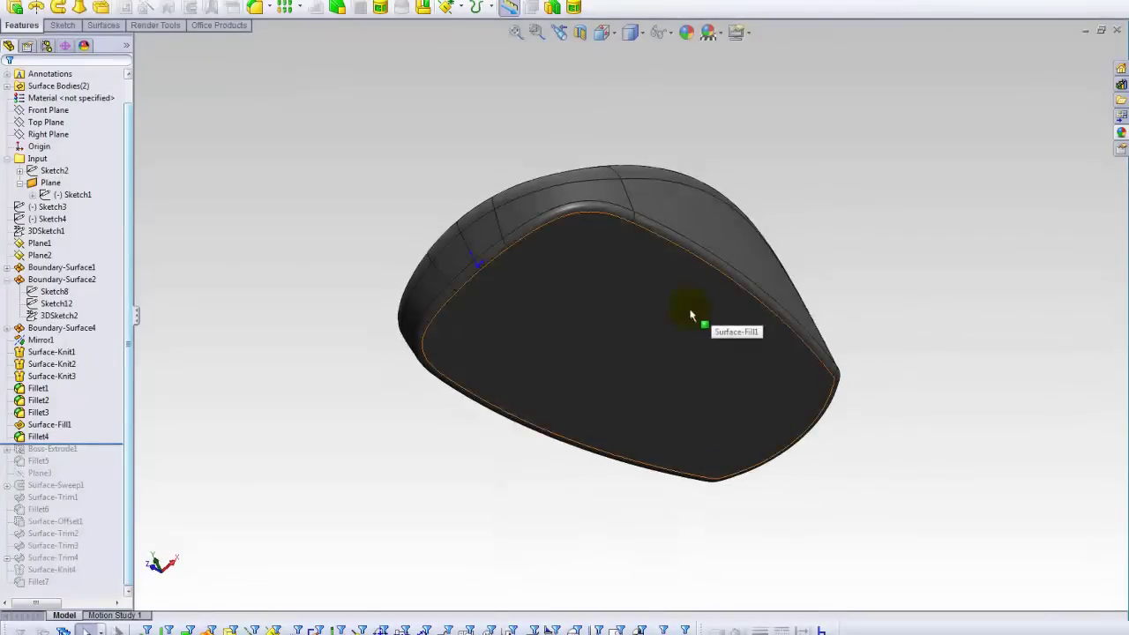
middle_click_drag(810, 157, 818, 401)
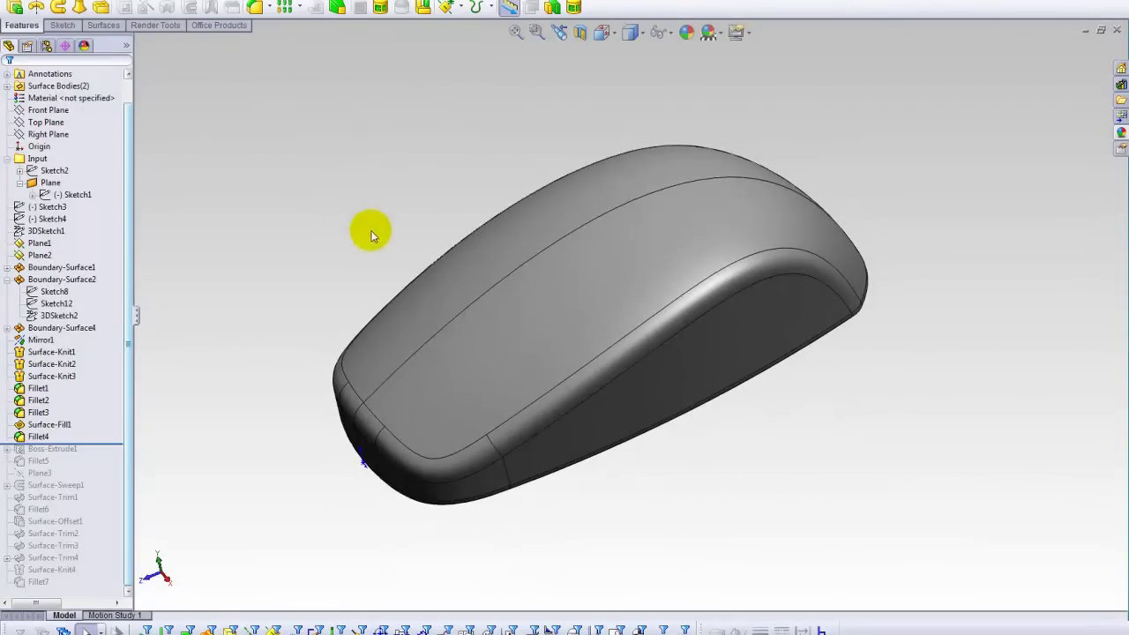
middle_click_drag(568, 155, 370, 201)
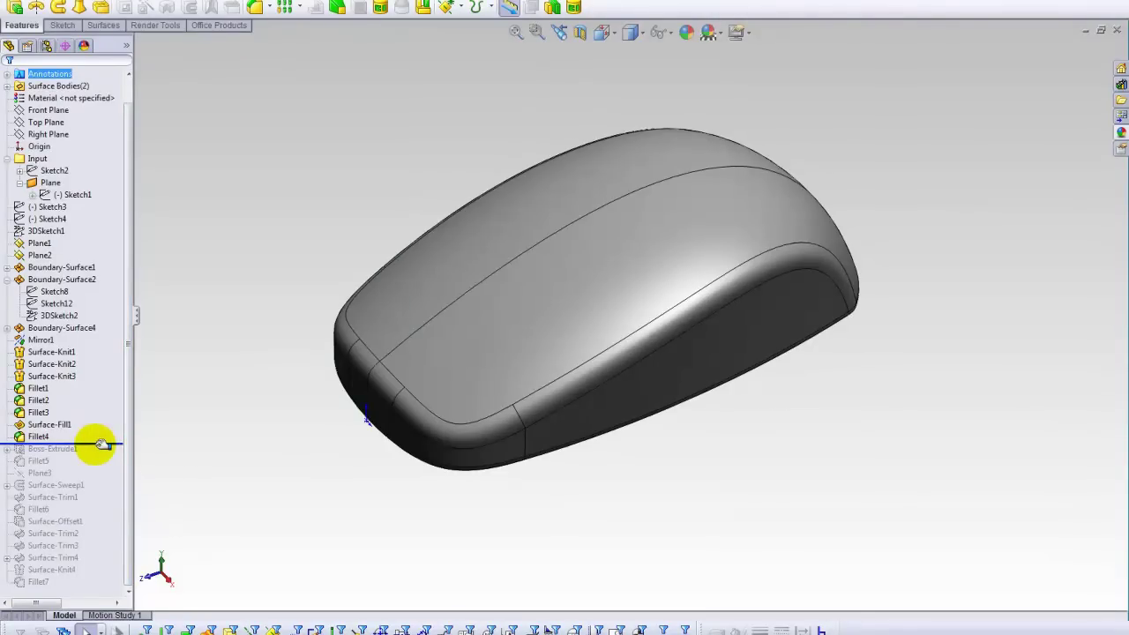
Roll the feature history forward to include Boss-Extrude1 and show its circular sketch
left_click_drag(102, 457, 102, 468)
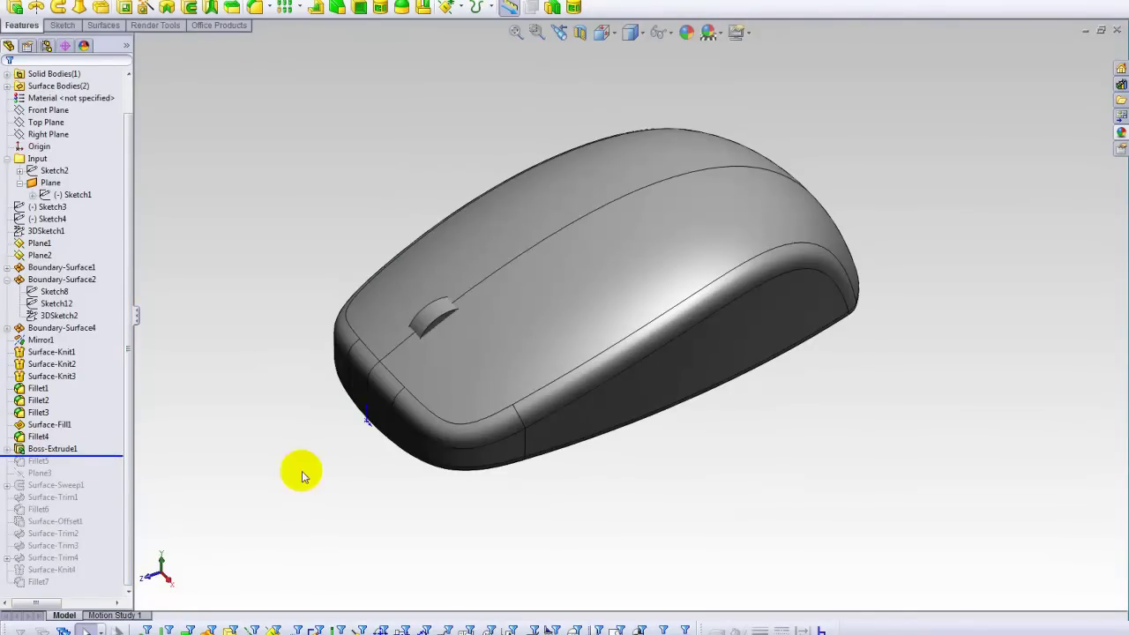
left_click(53, 449)
left_click(6, 450)
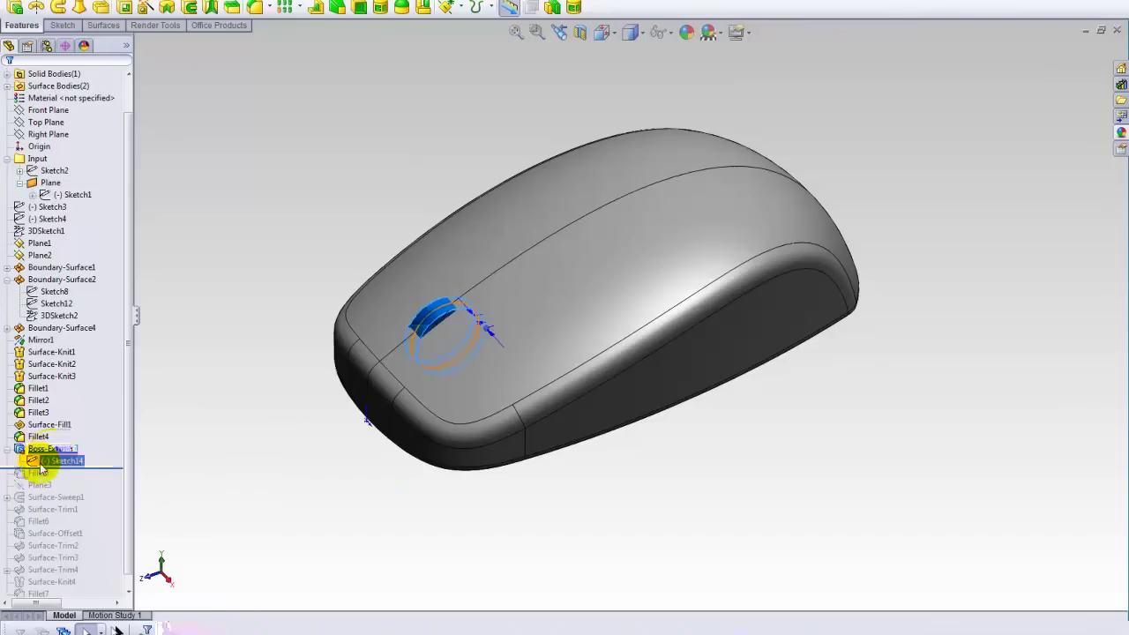
left_click(51, 460)
left_click(58, 440)
Examine the scroll wheel's circle sketch in the Right view
middle_click_drag(221, 481, 180, 366)
middle_click_drag(351, 202, 423, 212, "ctrl")
scroll(423, 211, "down", 2)
mouse_move(401, 252)
middle_mouse_down("ctrl")
mouse_move(391, 237)
mouse_move(412, 243)
middle_mouse_up("ctrl")
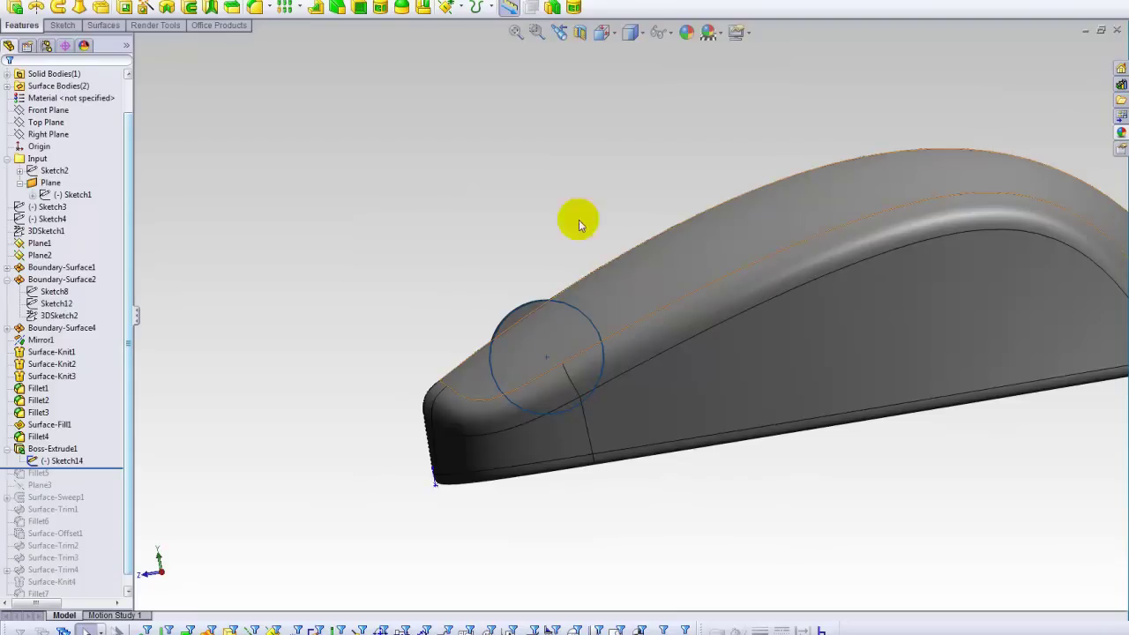
left_click(604, 34)
left_click(662, 78)
scroll(461, 255, "down", 3)
middle_click_drag(361, 163, 386, 209, "ctrl")
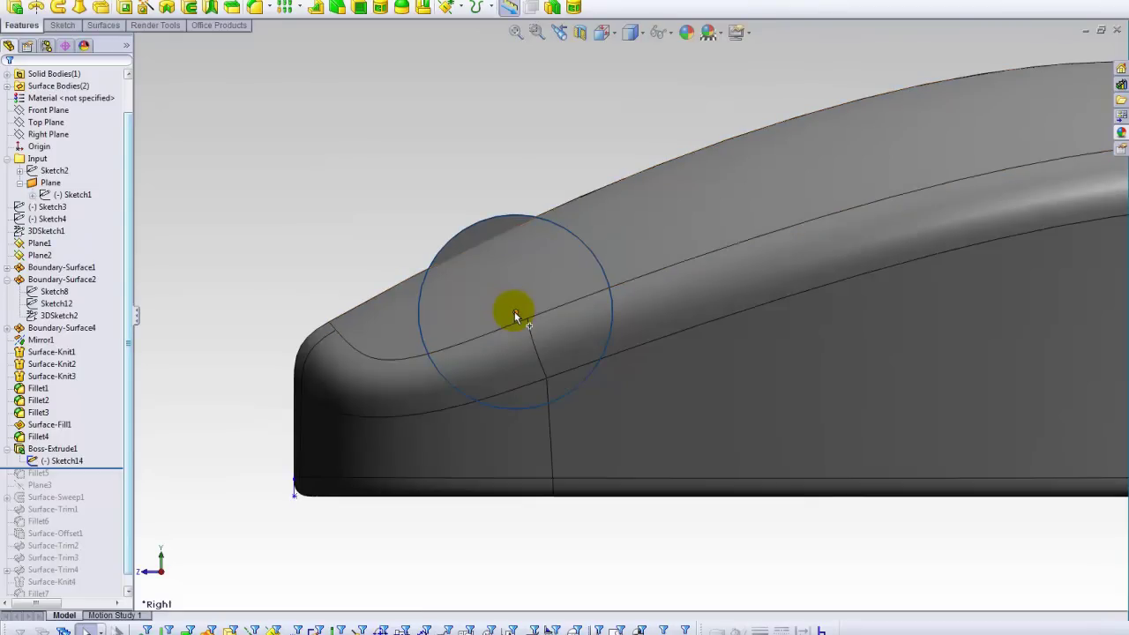
Highlight the extruded scroll wheel and inspect it against its sketch in a close-up angled view
left_click(54, 451)
middle_click_drag(249, 234, 527, 277)
scroll(523, 271, "up", 2)
scroll(395, 262, "down", 3)
middle_click_drag(420, 238, 259, 303, "ctrl")
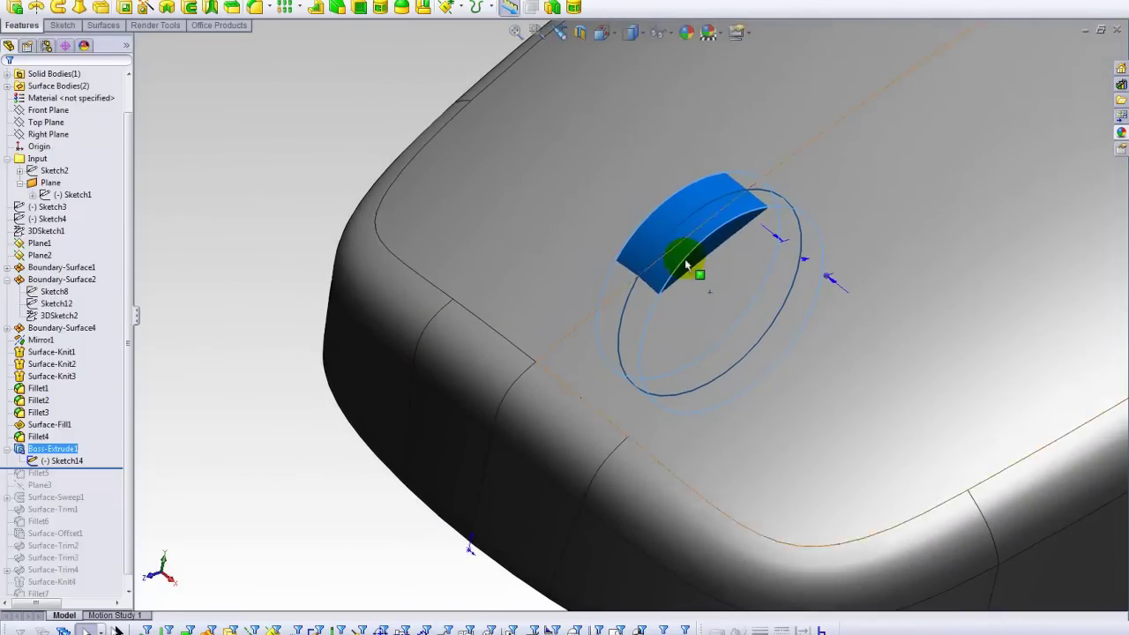
left_click(323, 203)
scroll(322, 203, "up", 2)
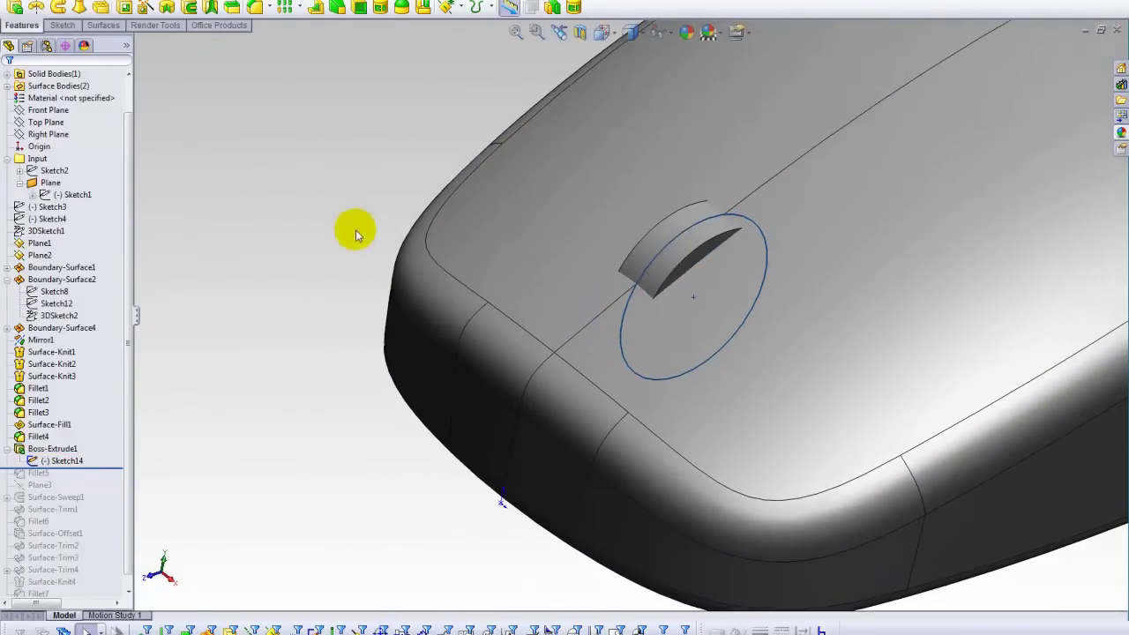
Hide the scroll wheel's sketch and roll the feature history forward to include Fillet5
middle_click_drag(308, 214, 216, 208, "ctrl")
left_click(60, 451)
left_click(75, 461)
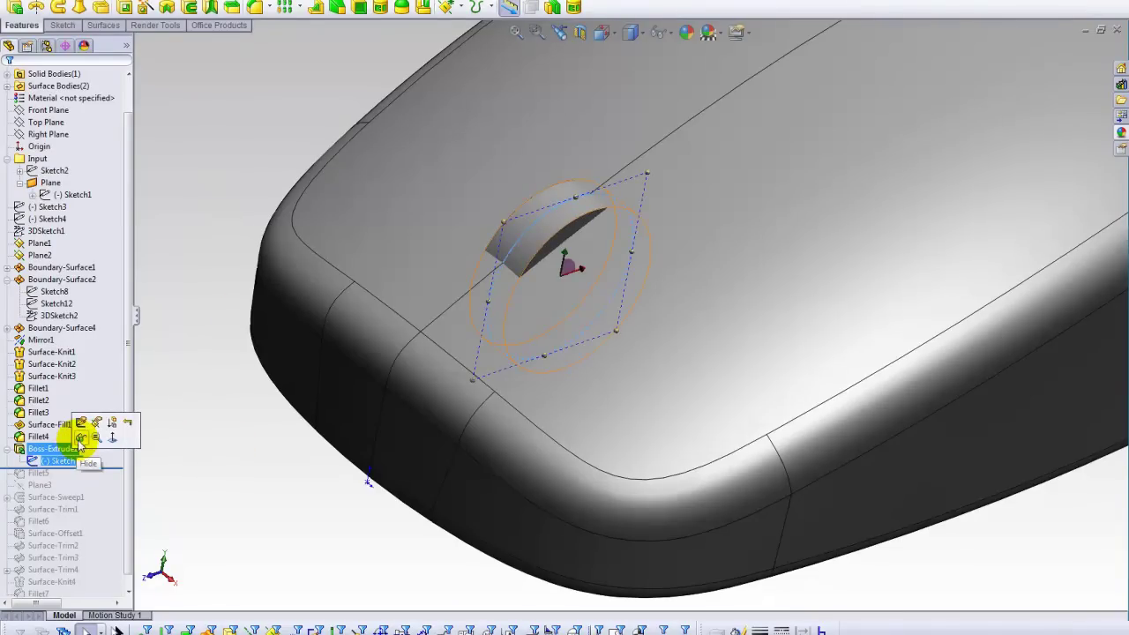
left_click(79, 439)
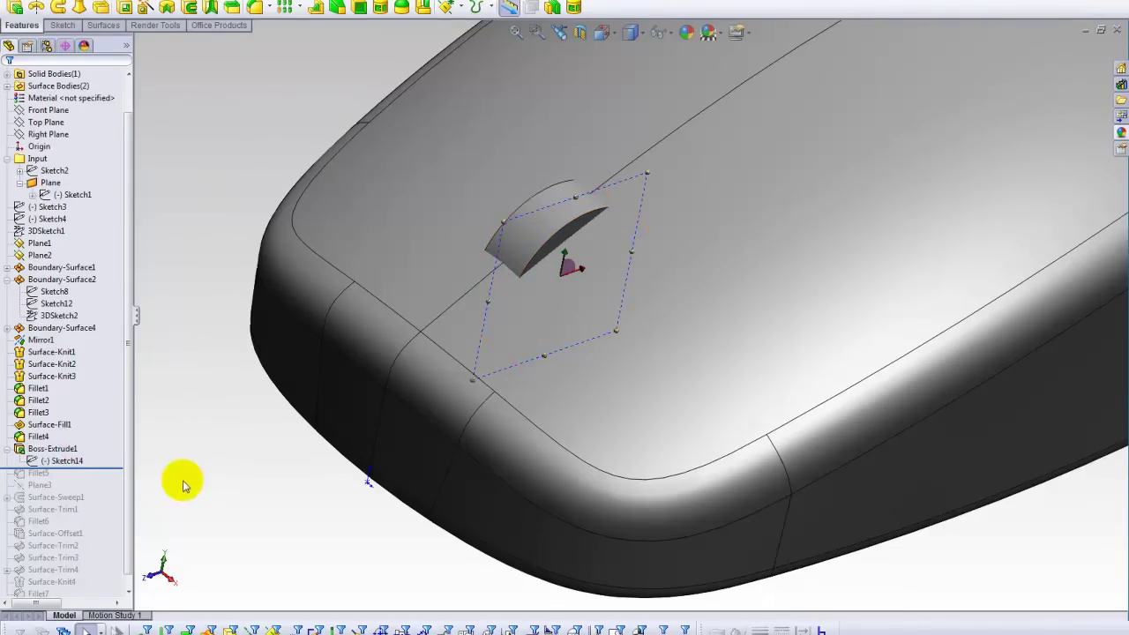
left_click(8, 451)
left_click_drag(95, 465, 97, 468)
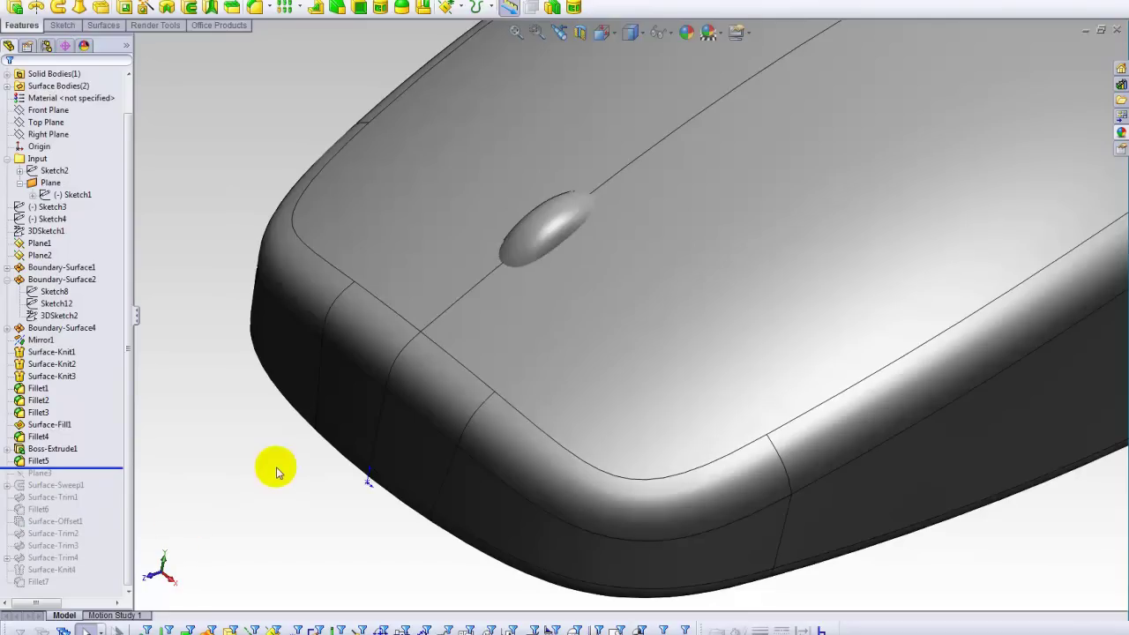
Highlight Fillet5 to examine the rounded faces it creates on the scroll wheel
left_click(40, 461)
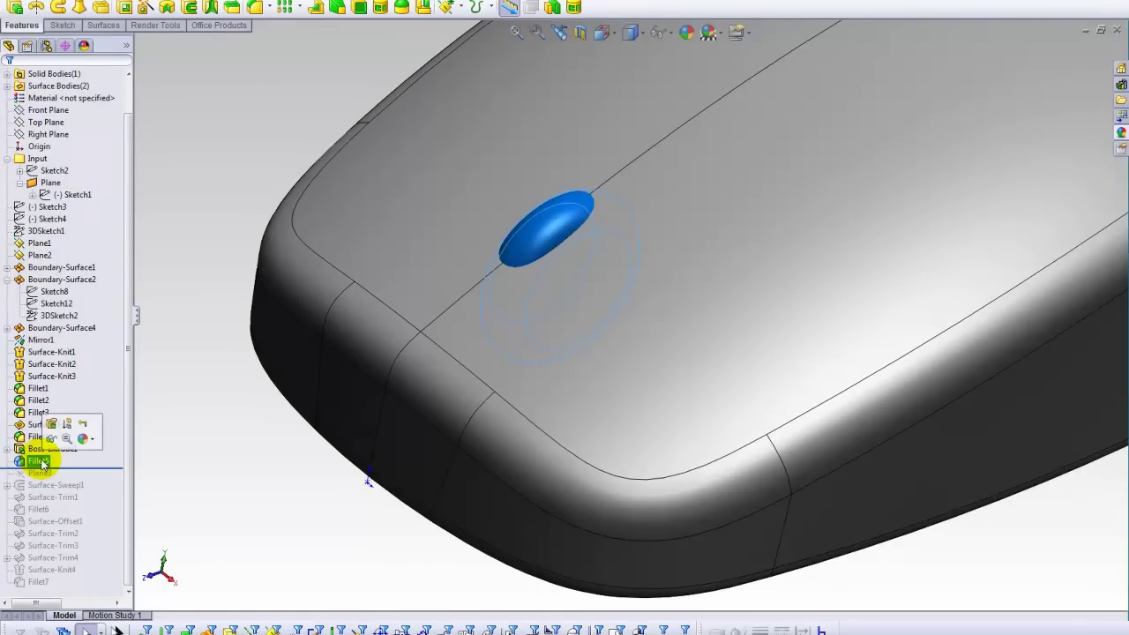
left_click(40, 461)
left_click(240, 401)
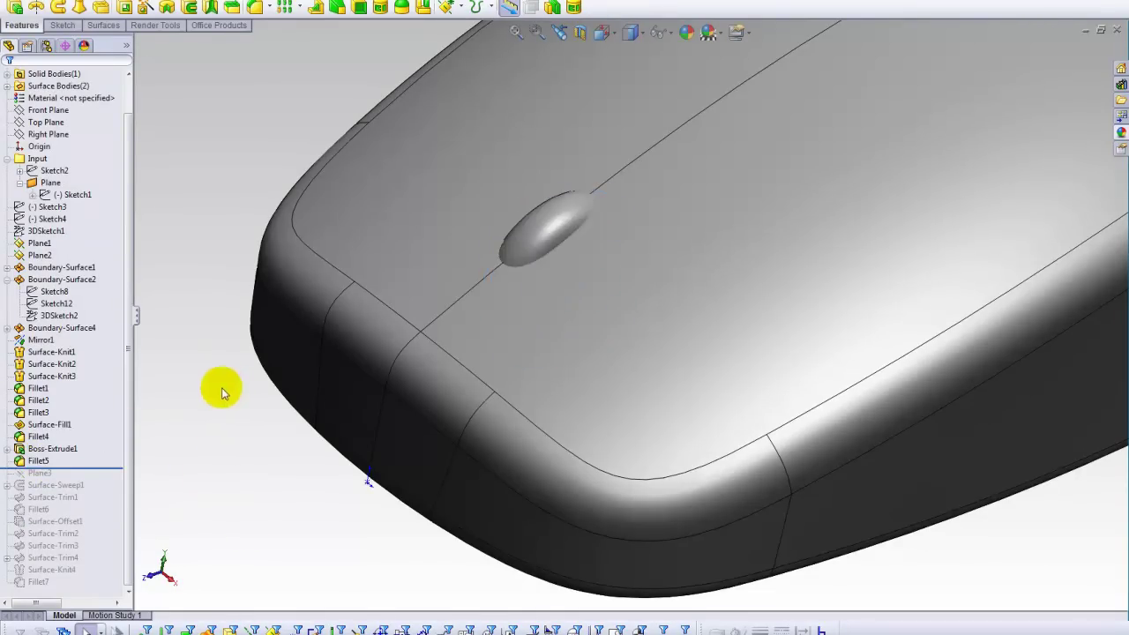
left_click(36, 461)
left_click(227, 516)
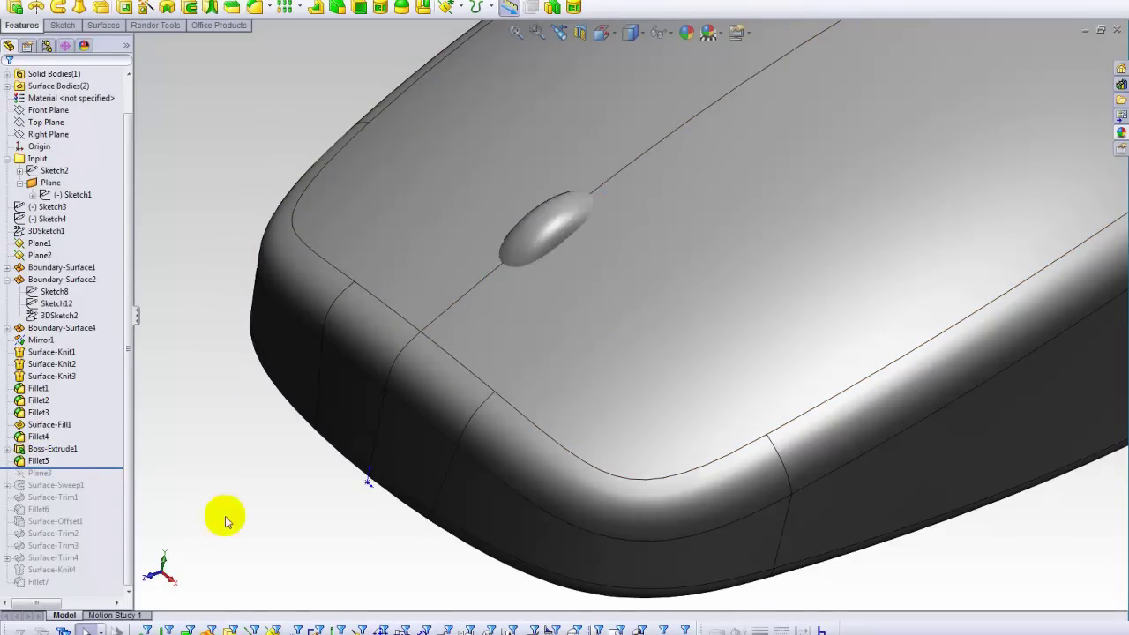
Isolate the scroll wheel body so the rest of the mouse is hidden
left_click(533, 236)
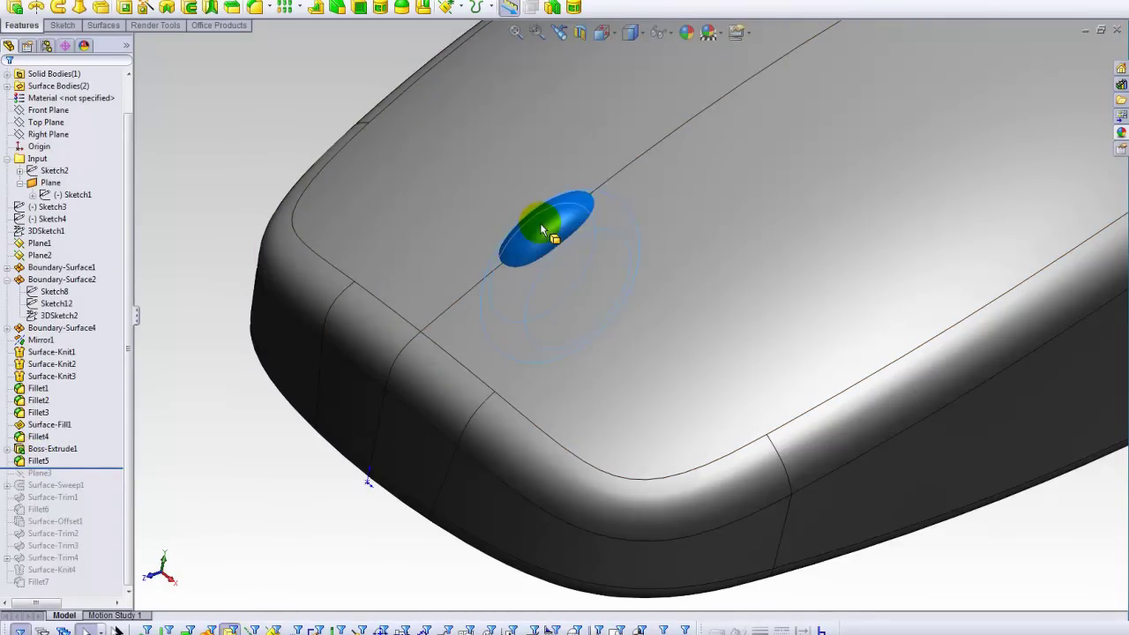
right_click(539, 224)
left_click(575, 338)
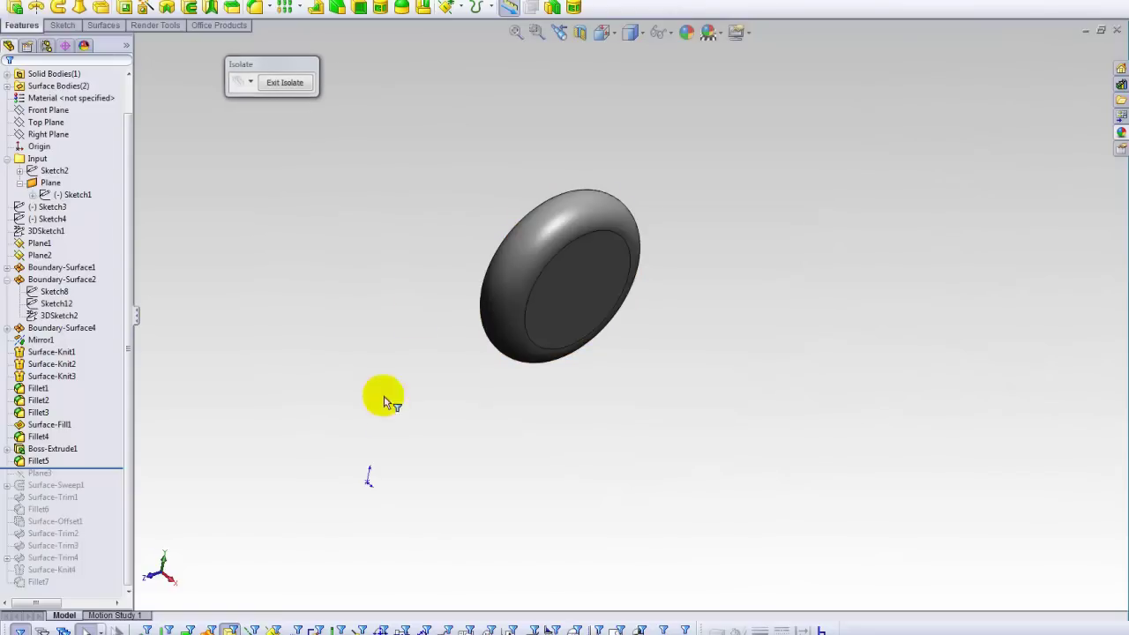
Open Fillet5 for editing and inspect its full round fillet preview from several angles
right_click(27, 465)
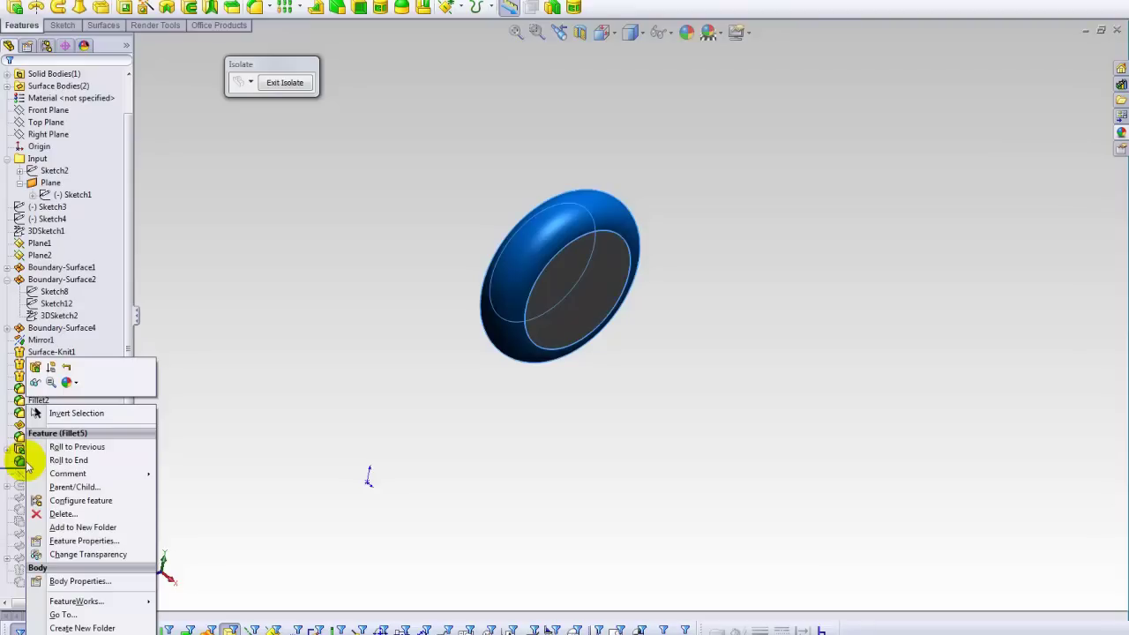
left_click(35, 368)
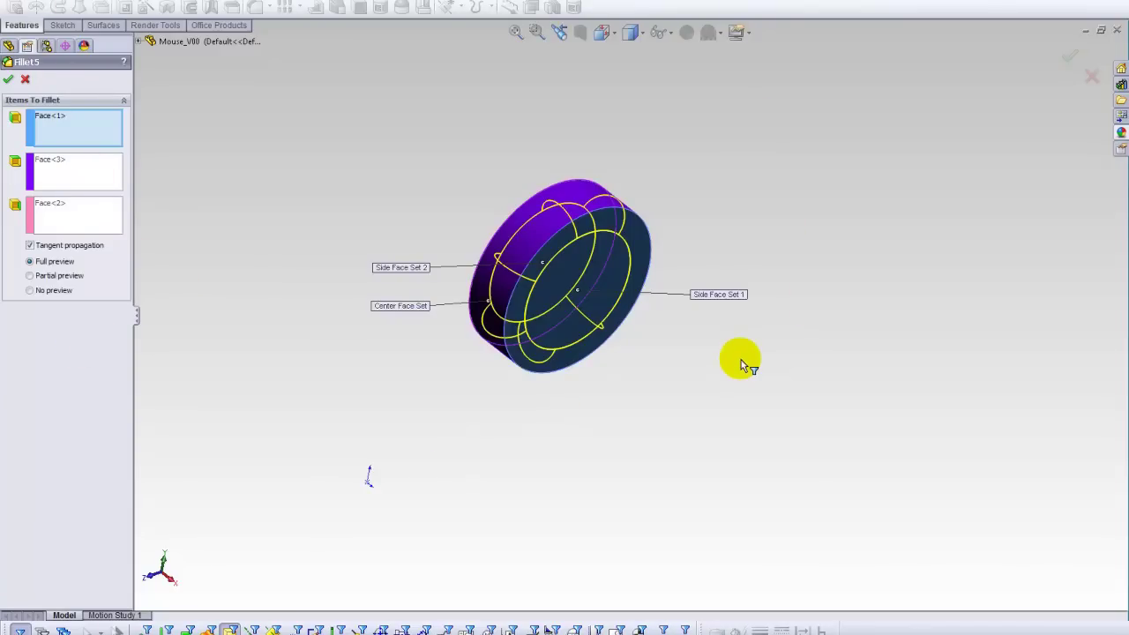
left_click(572, 199)
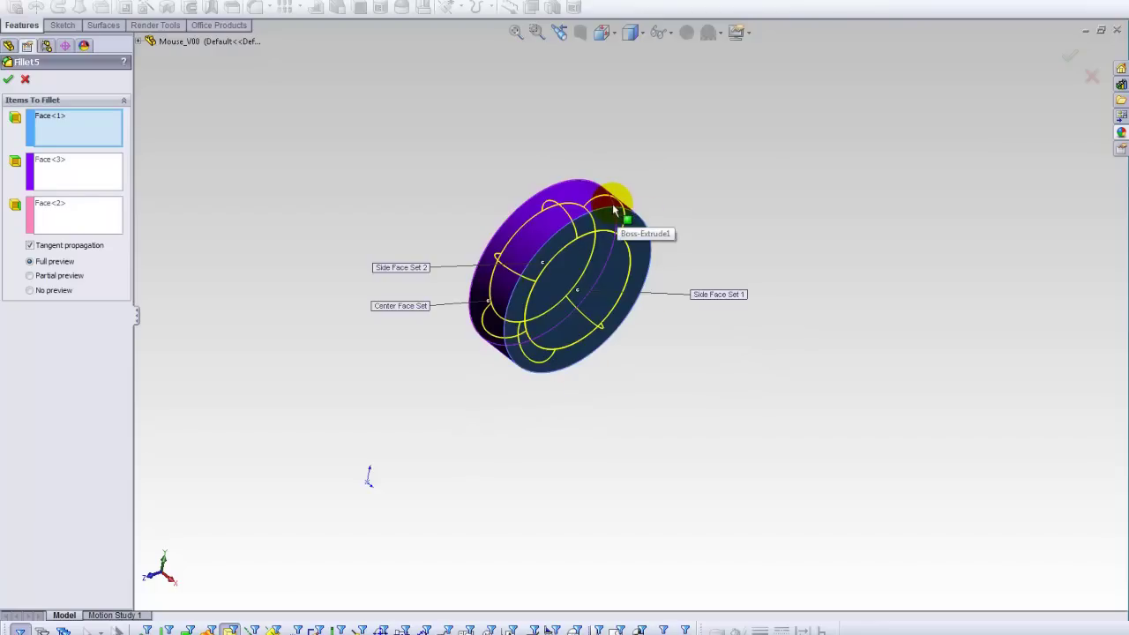
middle_click_drag(527, 238, 528, 172)
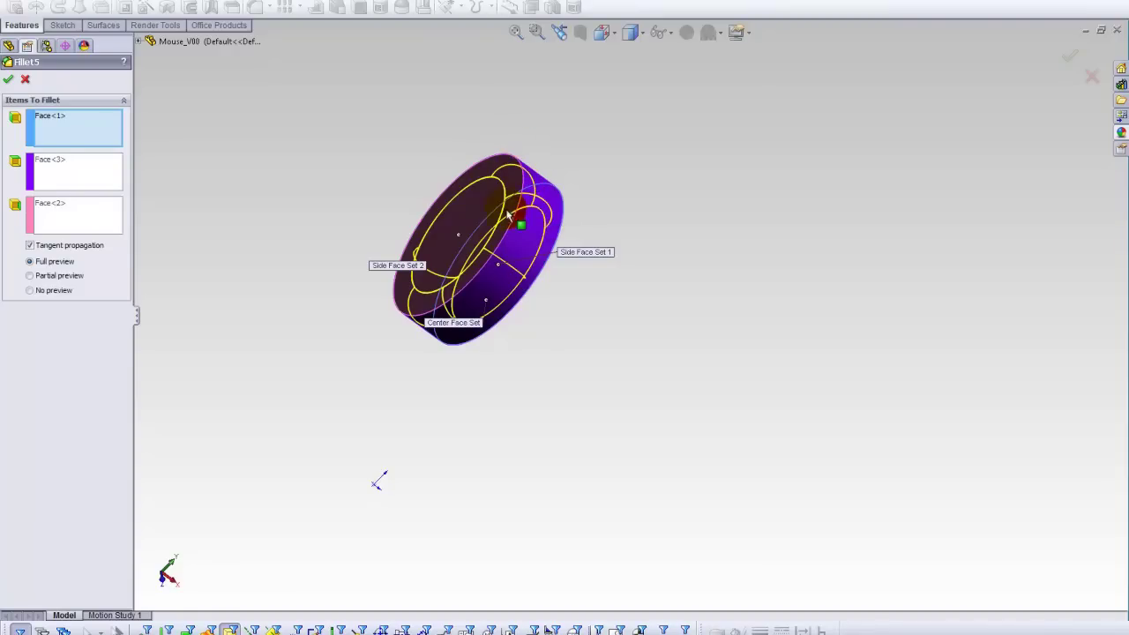
middle_click_drag(494, 238, 489, 156)
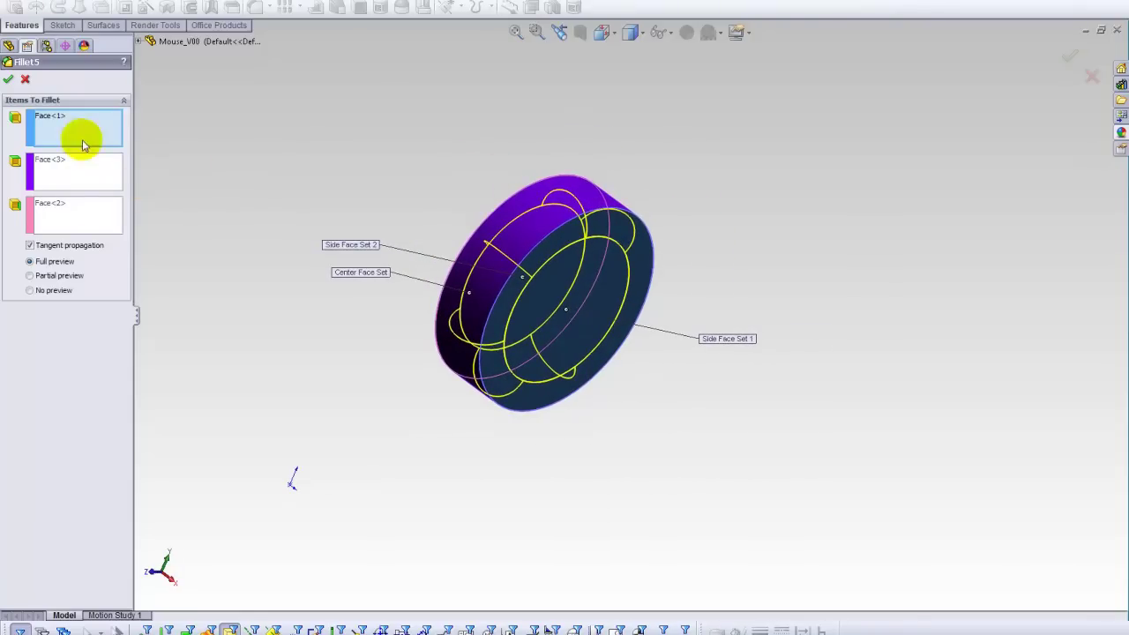
Examine Fillet5's two side face sets and center face set around the wheel, and close the feature
left_click(42, 120)
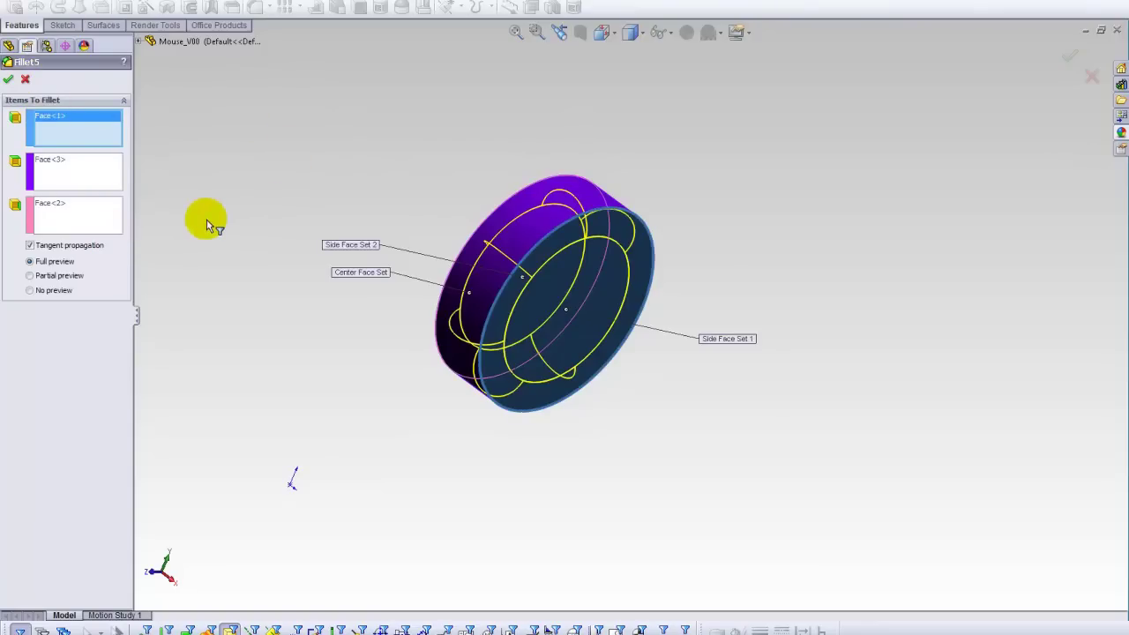
middle_click_drag(282, 198, 280, 173)
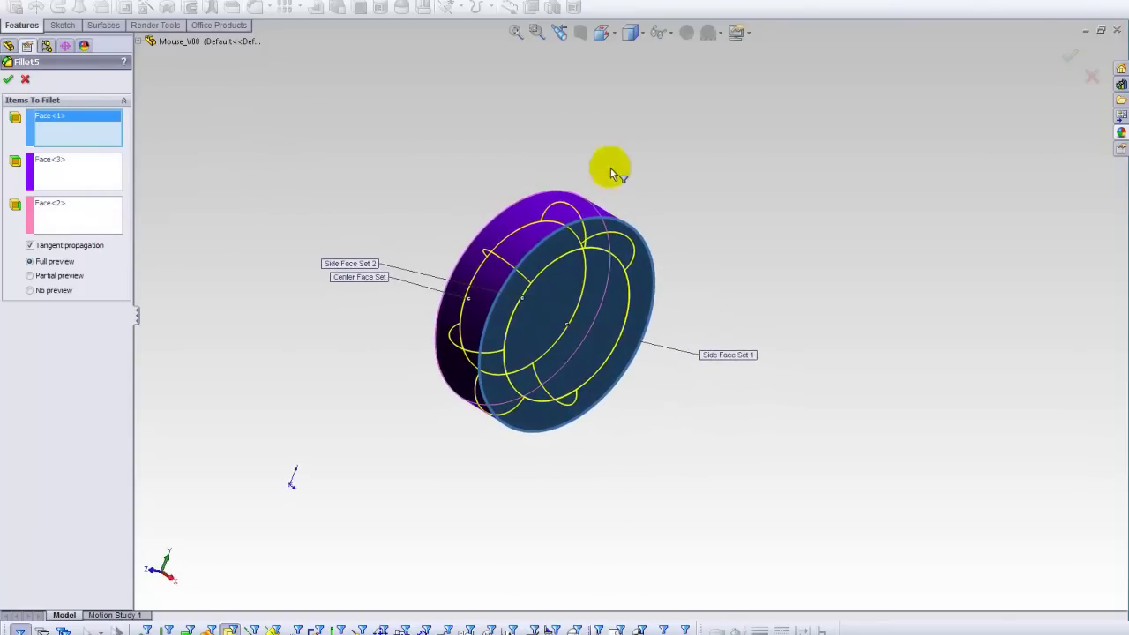
left_click(88, 177)
middle_click_drag(335, 79, 496, 177)
left_click(90, 216)
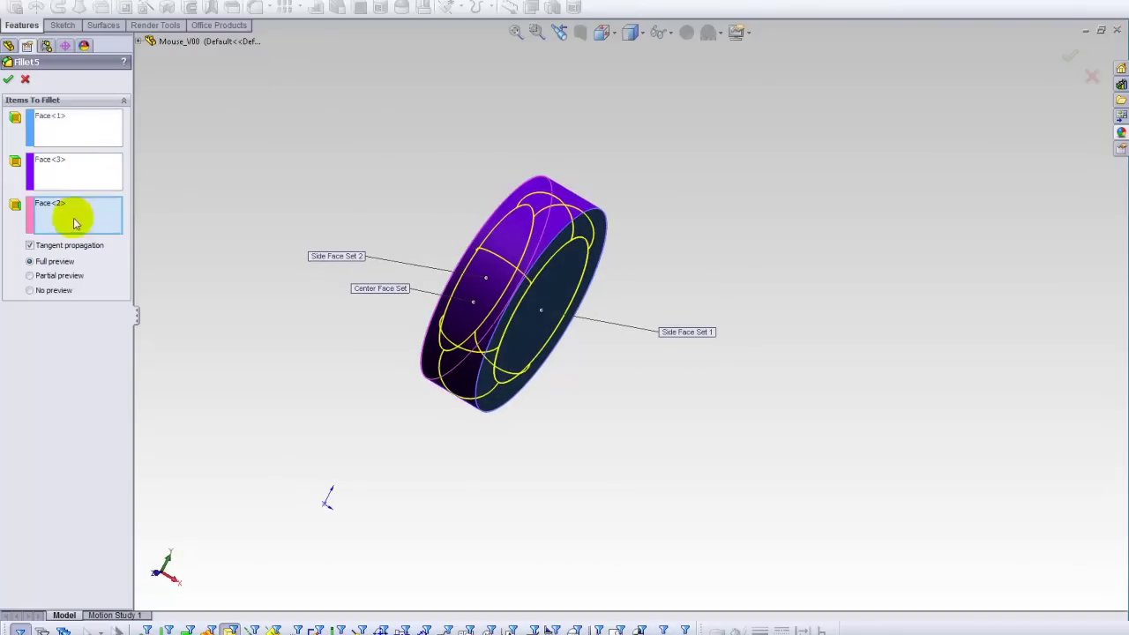
middle_click_drag(321, 146, 406, 155)
middle_click_drag(411, 256, 508, 225)
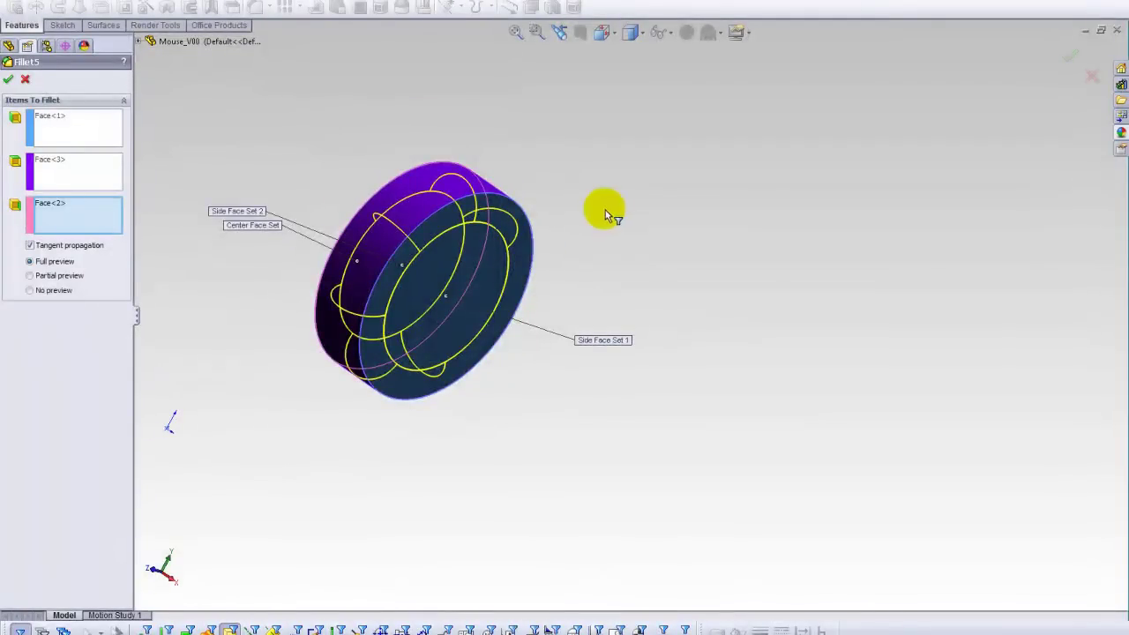
middle_click_drag(607, 211, 507, 188)
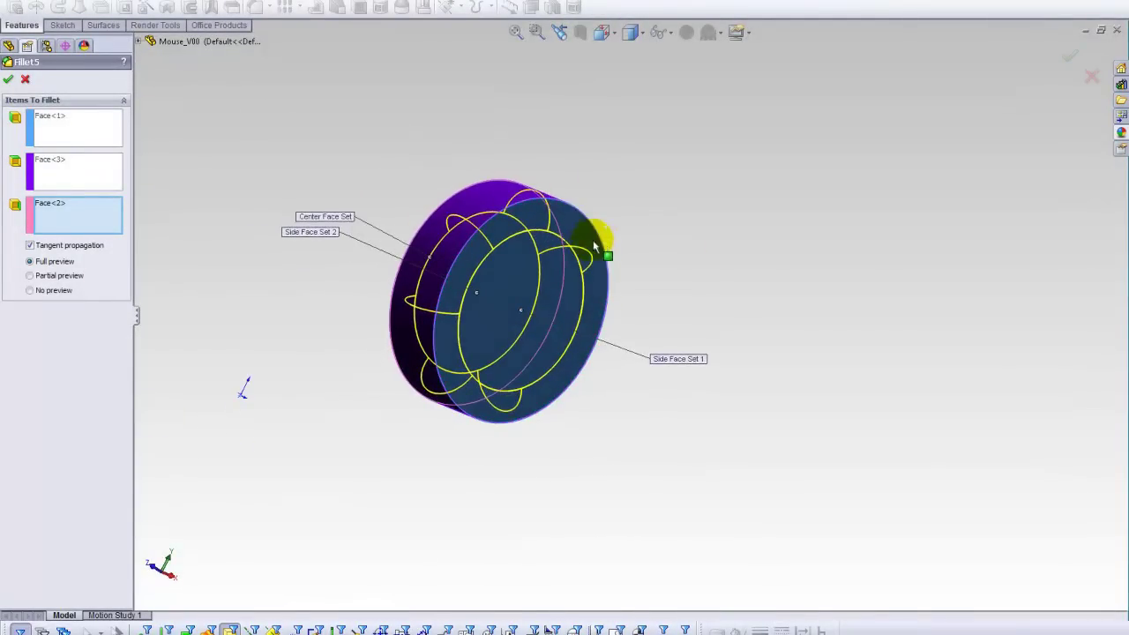
middle_click_drag(603, 235, 467, 202)
middle_click_drag(596, 189, 538, 305)
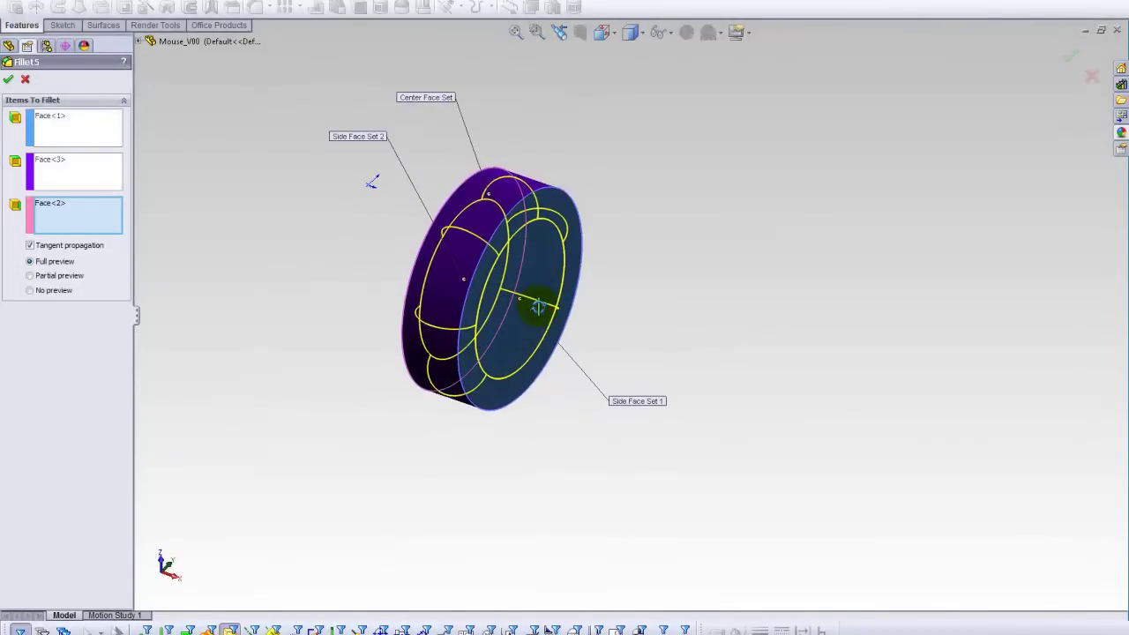
left_click(9, 83)
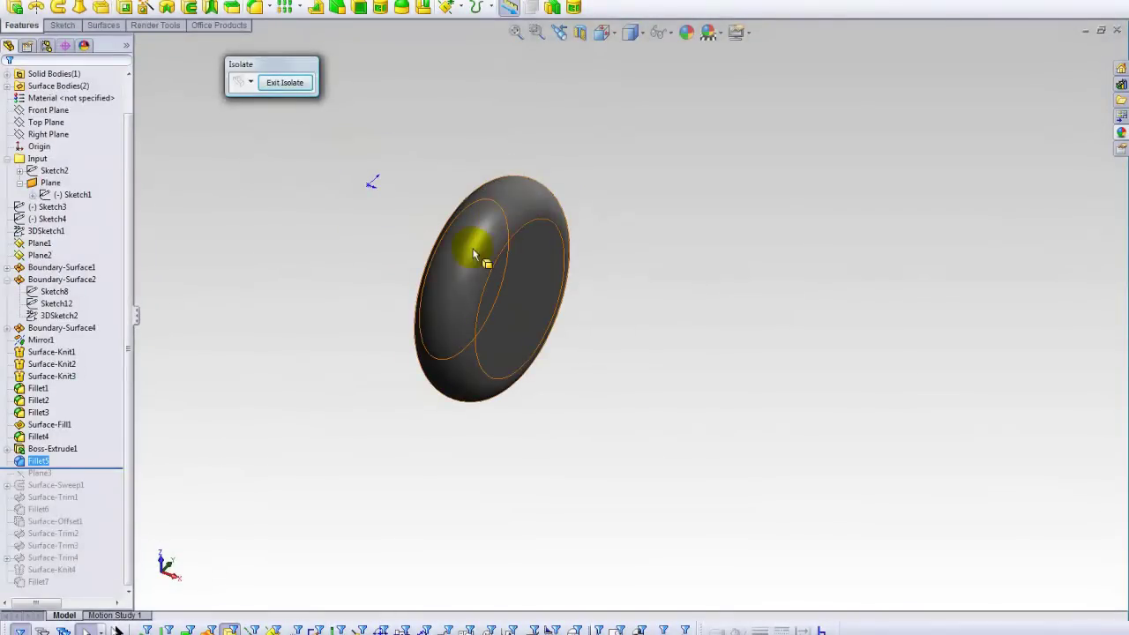
Roll the feature history back to before Fillet5 and inspect the width of the extruded wheel
middle_click_drag(474, 249, 449, 226)
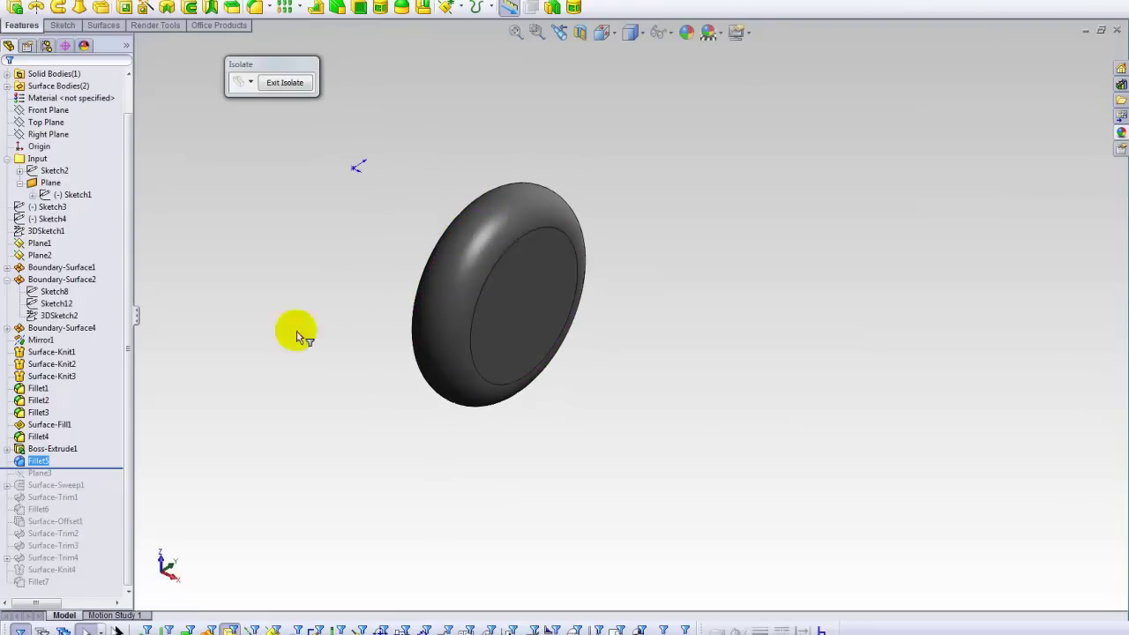
left_click_drag(106, 468, 96, 454)
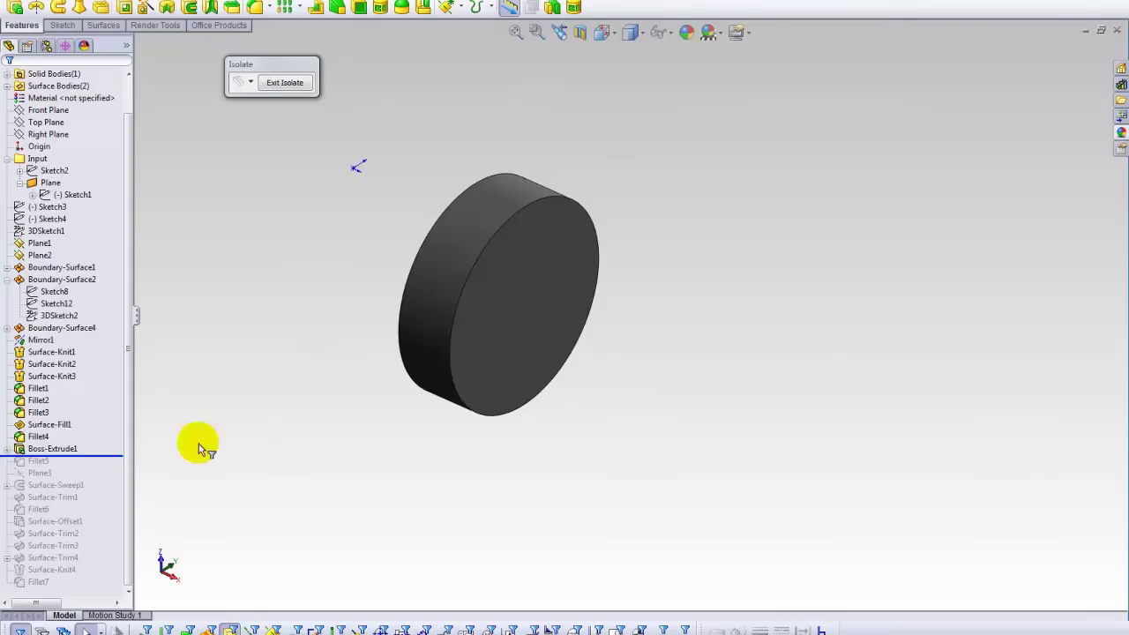
left_click(444, 293)
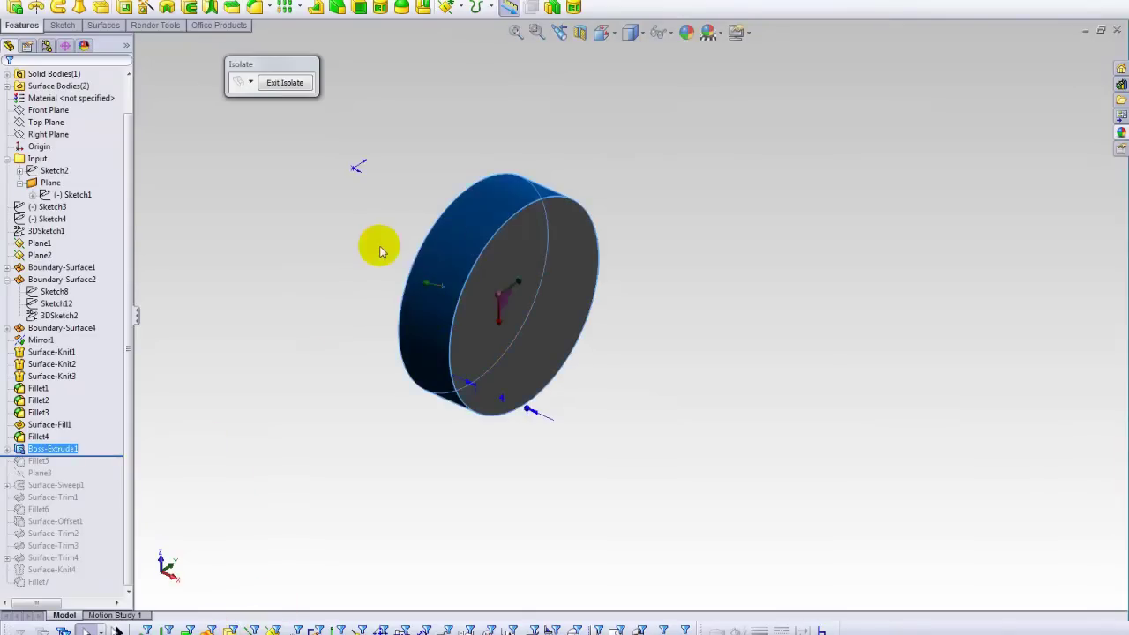
middle_click_drag(378, 244, 440, 202)
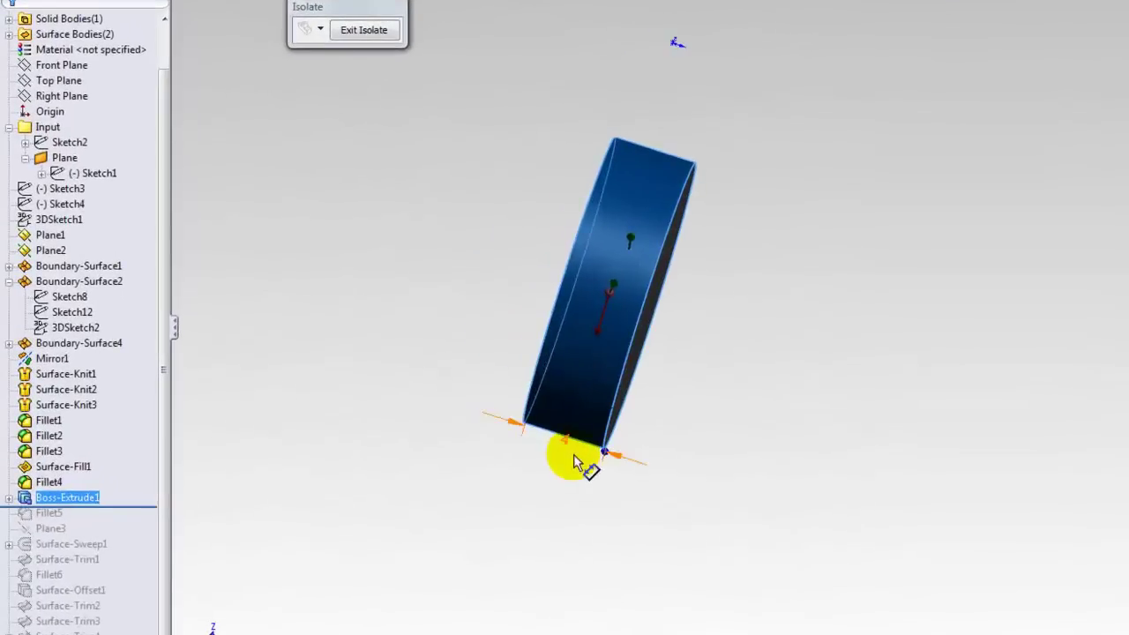
middle_click_drag(575, 463, 557, 498)
left_click(453, 322)
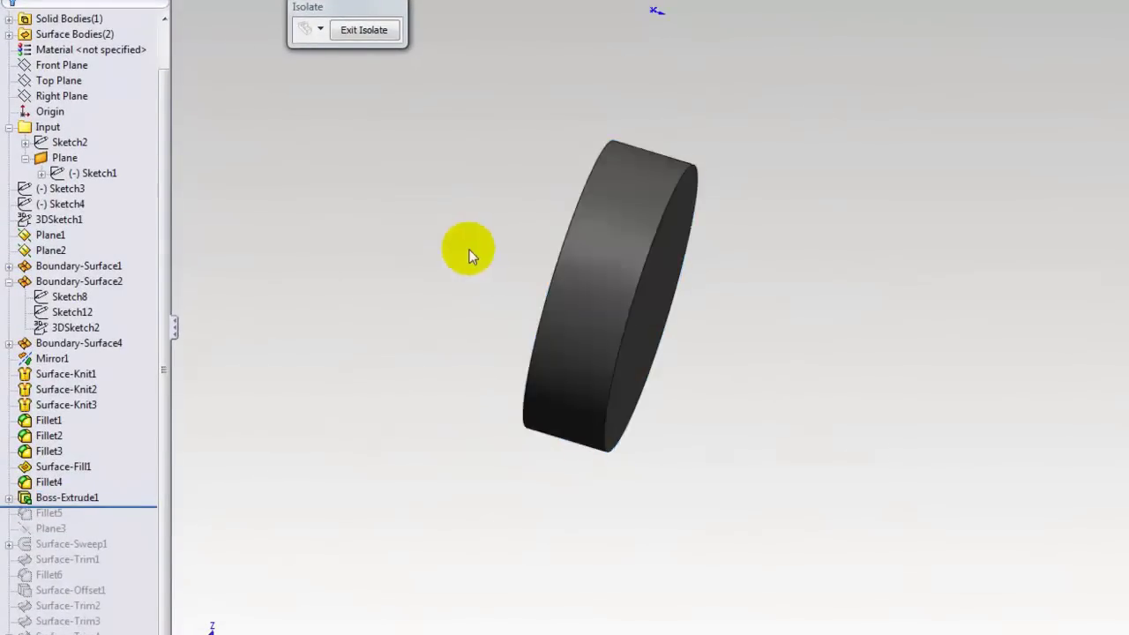
Add a 2 mm constant radius fillet to both rim edges of the scroll wheel
middle_click_drag(457, 257, 346, 319)
left_click(335, 2)
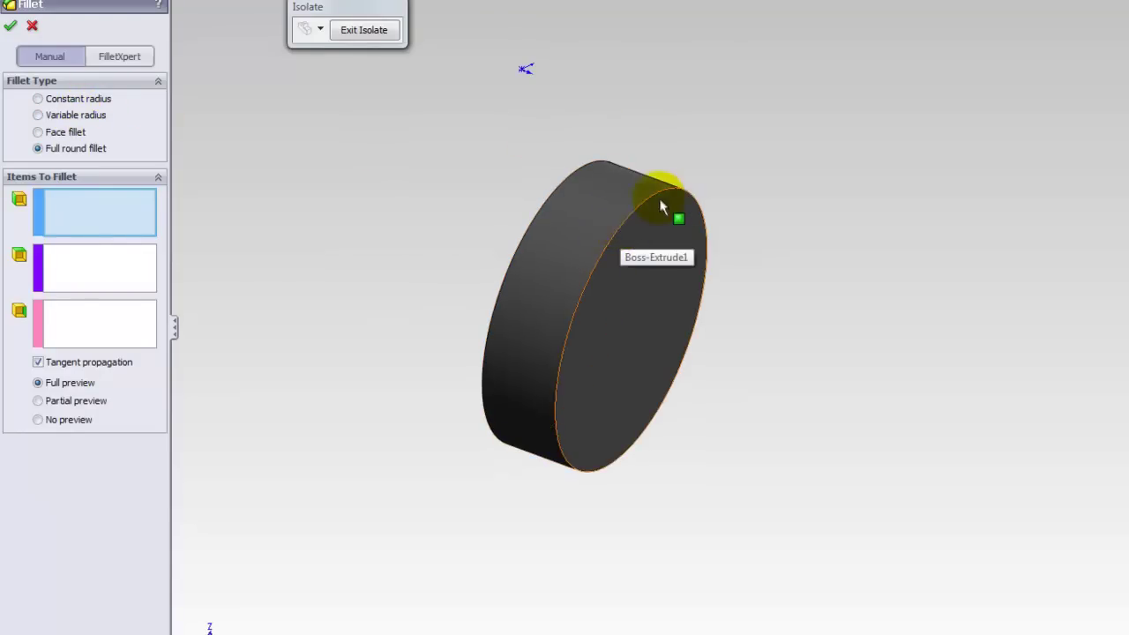
left_click(71, 100)
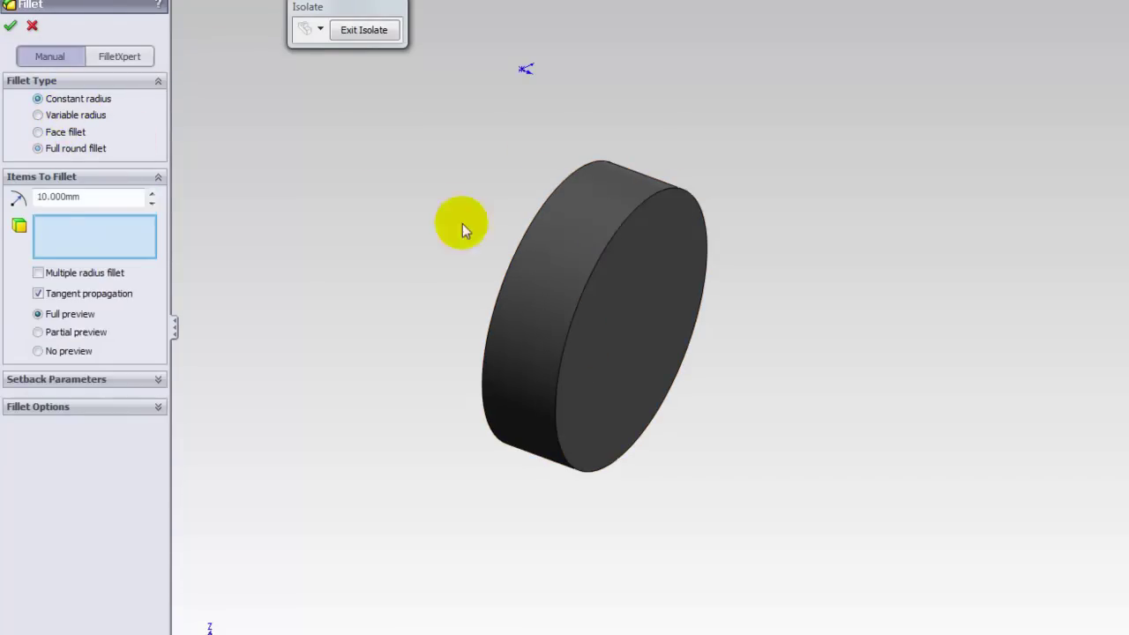
type("2")
key("Return")
left_click(606, 251)
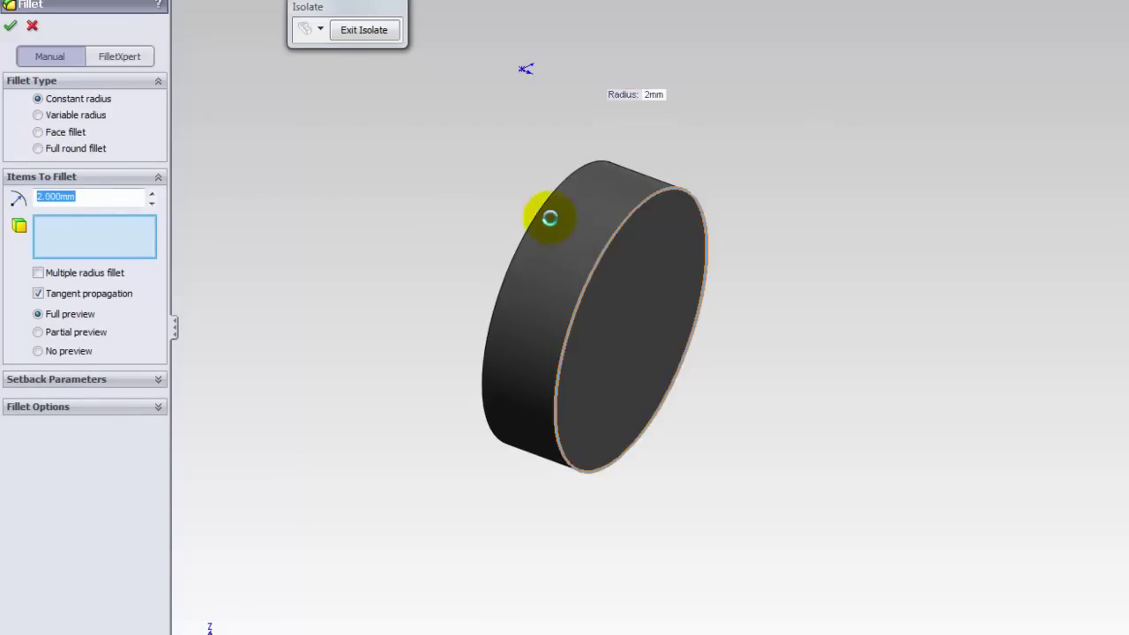
left_click(538, 212)
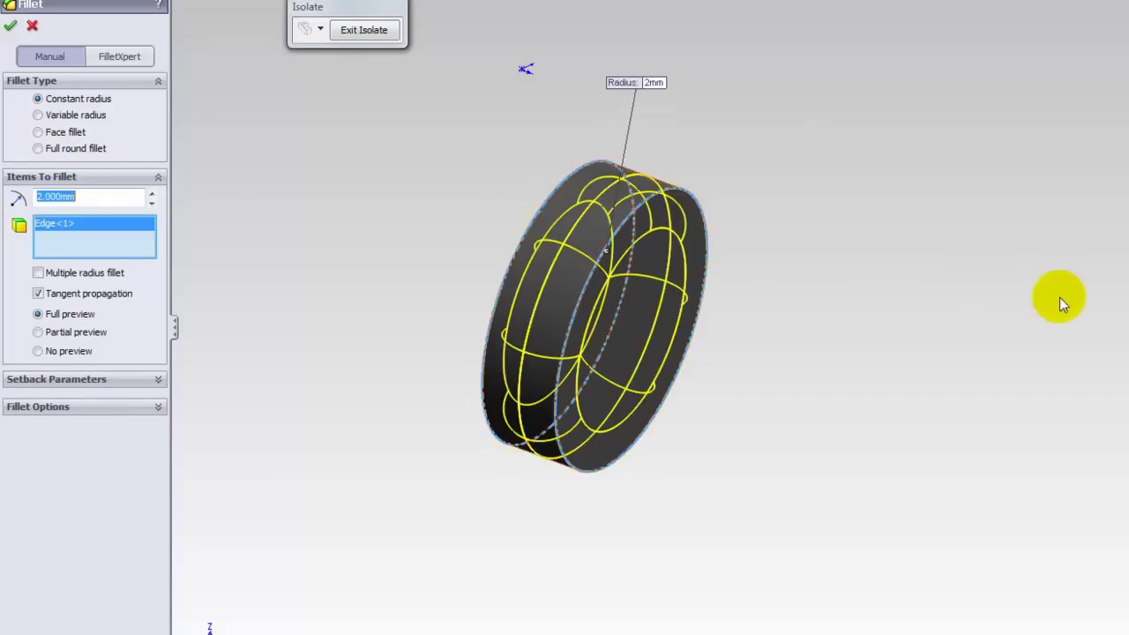
left_click(11, 28)
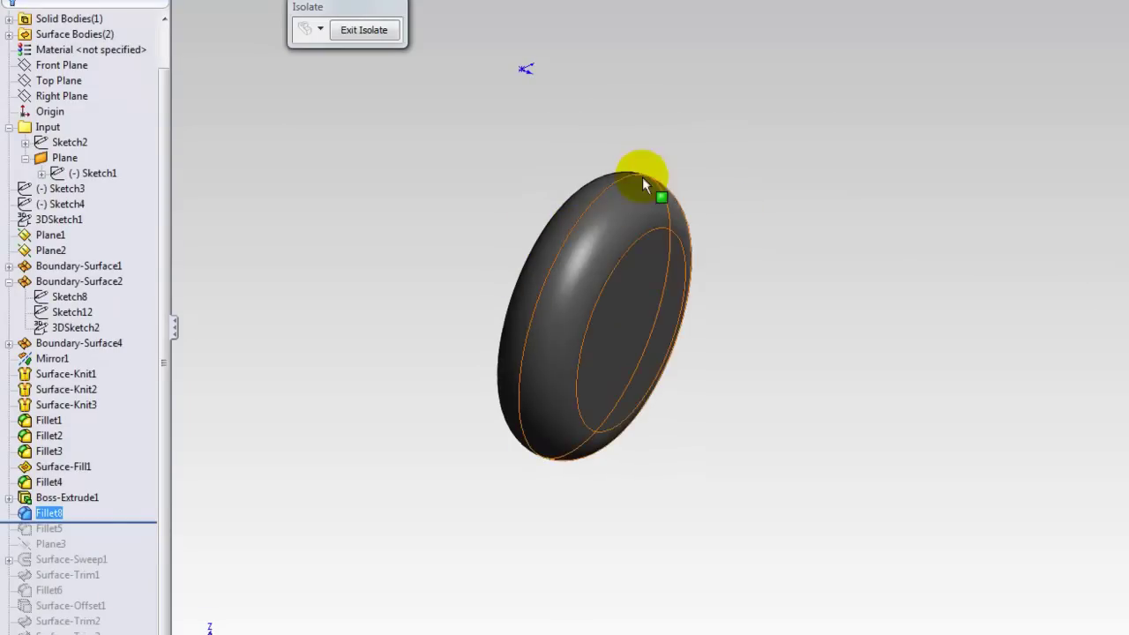
Set the radius of the wheel's rim edge fillet to 1 mm
right_click(617, 214)
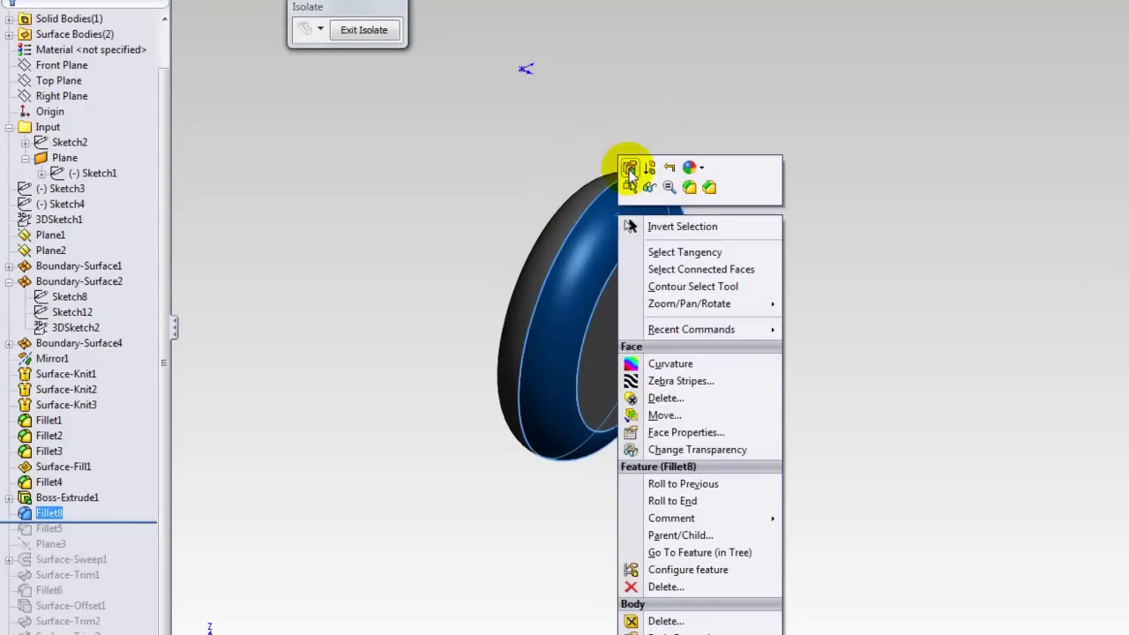
left_click(630, 169)
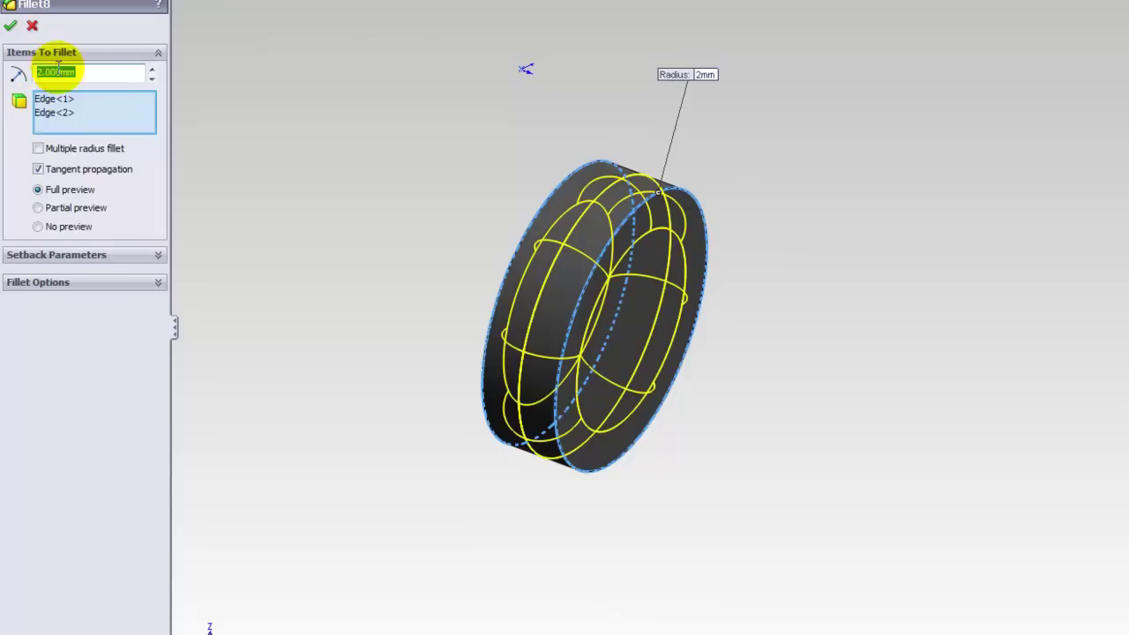
type("1")
key("Return")
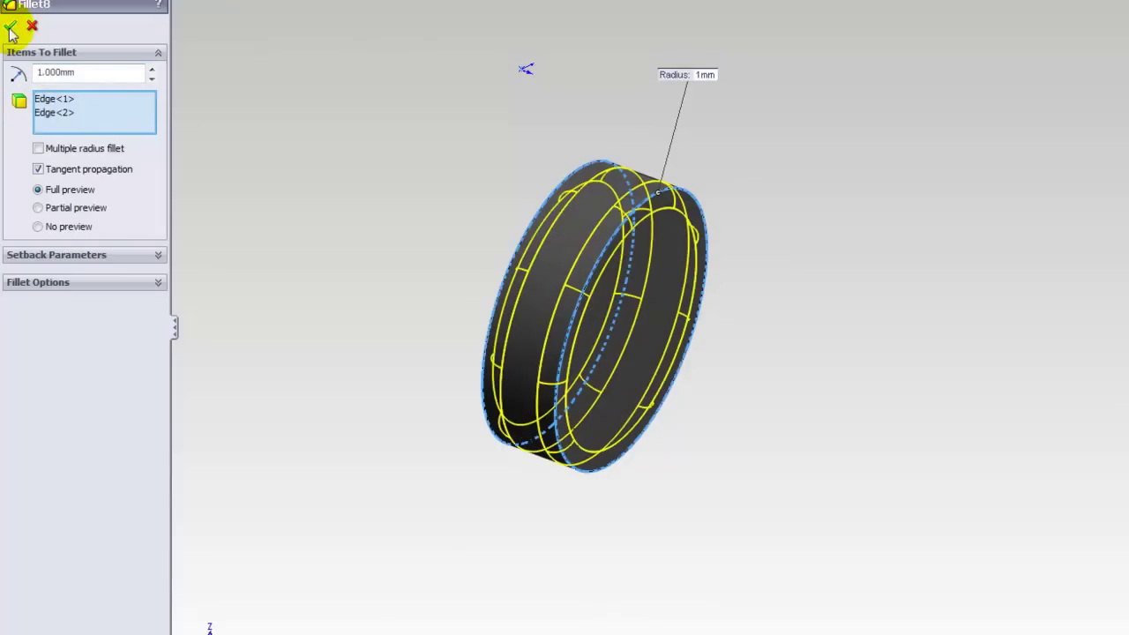
left_click(11, 30)
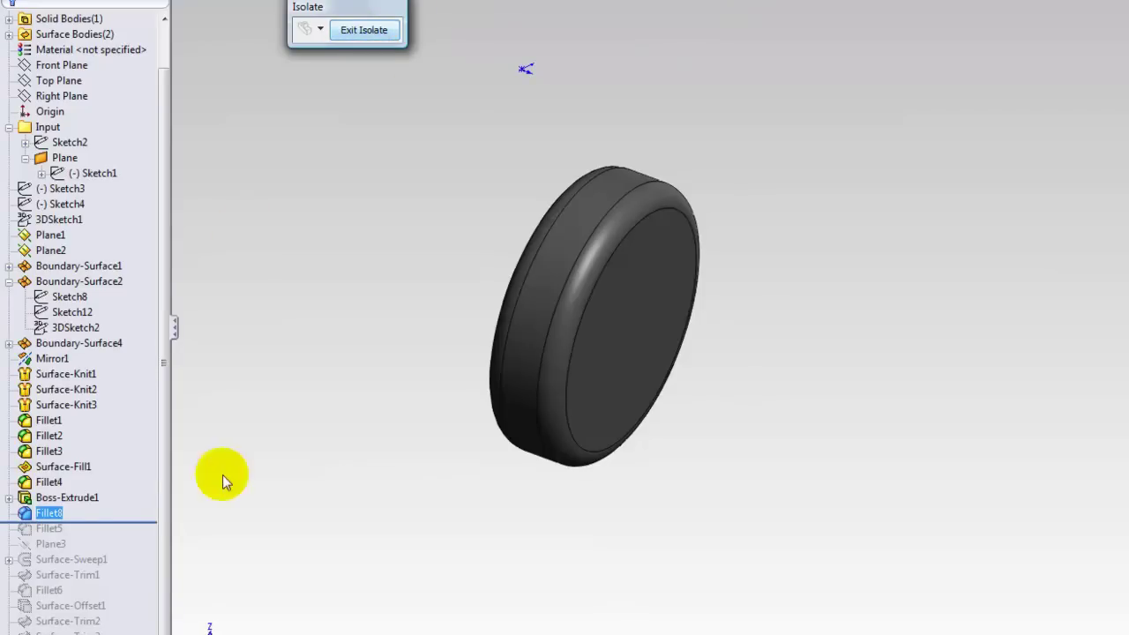
Delete the constant radius rim fillet and roll the feature history forward to include Fillet5
right_click(49, 513)
left_click(97, 582)
mouse_move(110, 508)
left_mouse_down()
mouse_move(121, 511)
mouse_move(115, 526)
left_mouse_up()
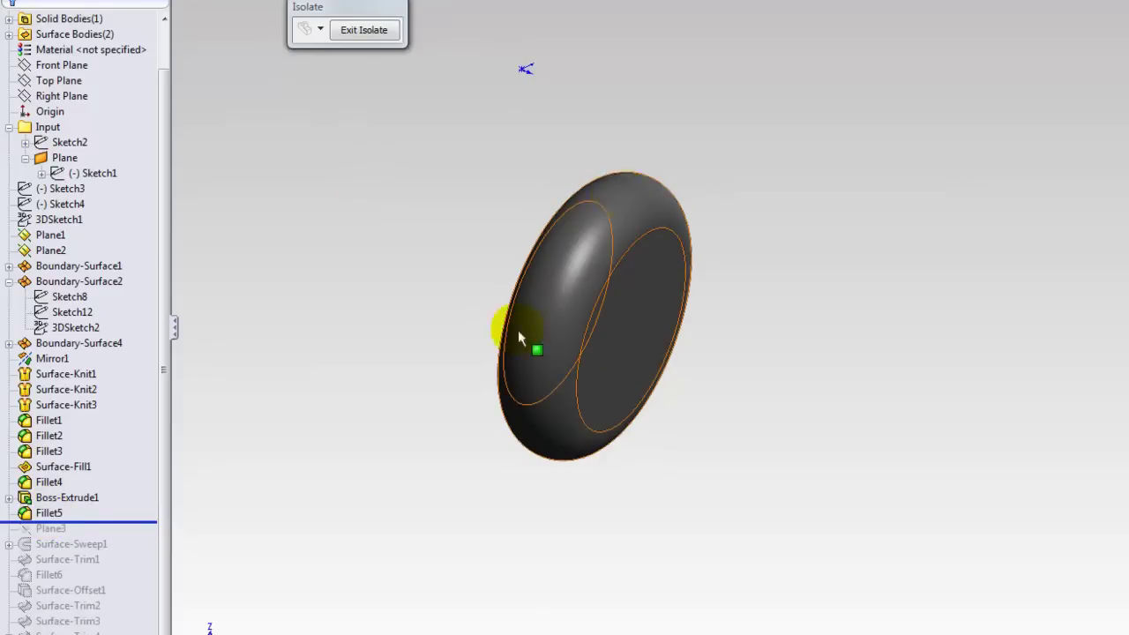
Roll the feature history back to before Fillet5 and start a full round fillet on the extruded wheel
left_click(58, 499)
left_click(49, 514)
left_click_drag(49, 522, 93, 506)
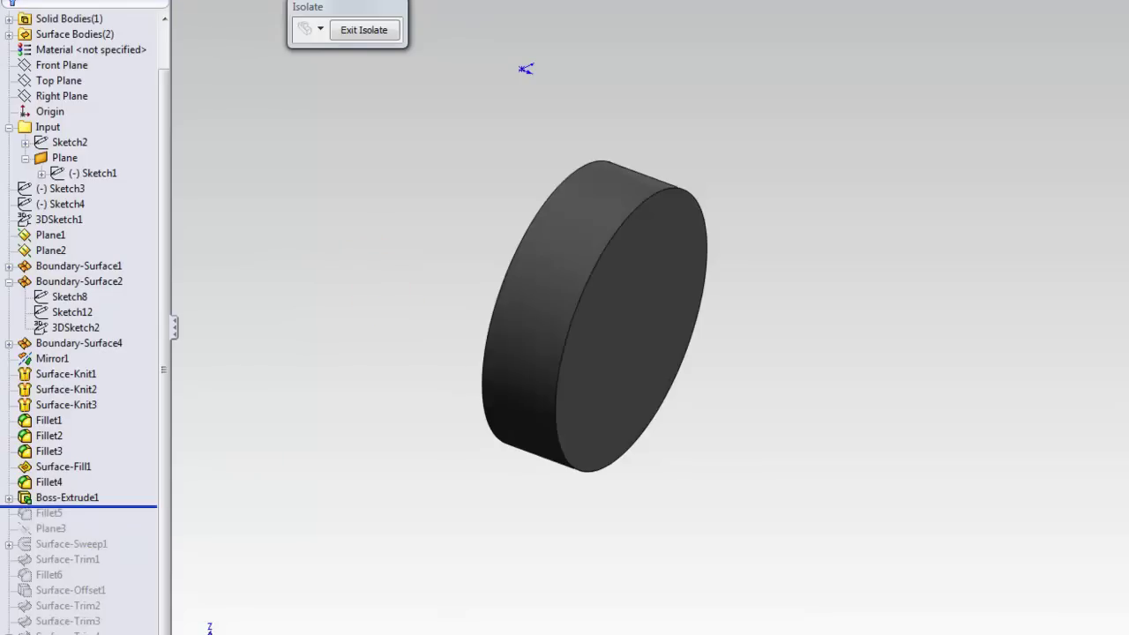
left_click(420, 1)
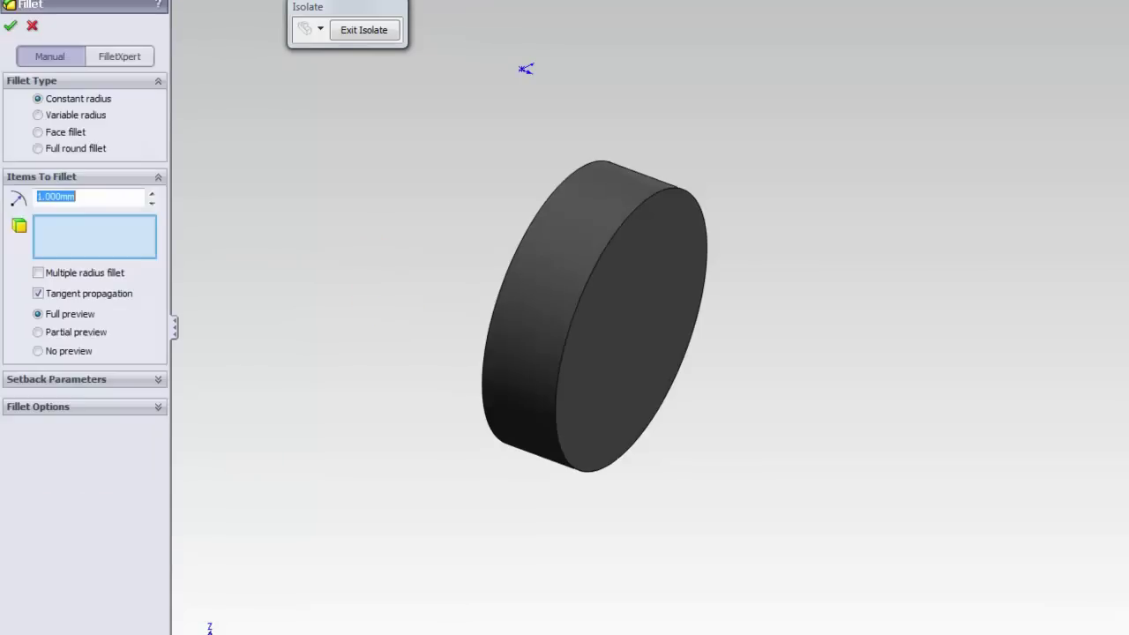
left_click(89, 149)
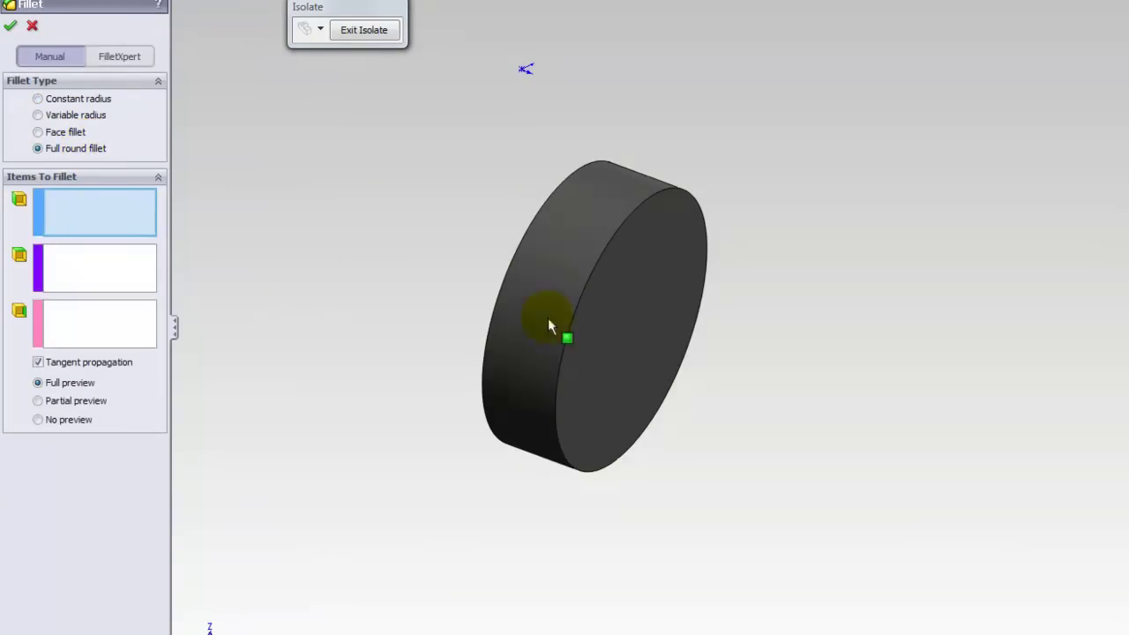
Create the full round fillet with the wheel's two flat sides as side faces and its rim as the center face
left_click(618, 262)
left_click(86, 277)
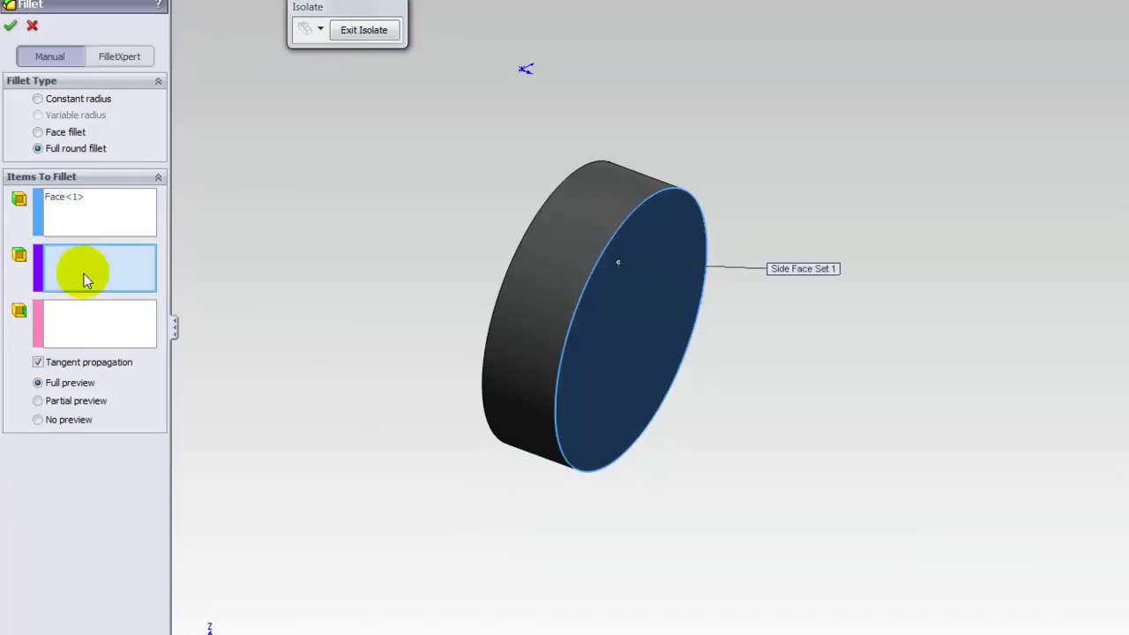
left_click(597, 203)
middle_click_drag(493, 216, 396, 225)
left_click(80, 323)
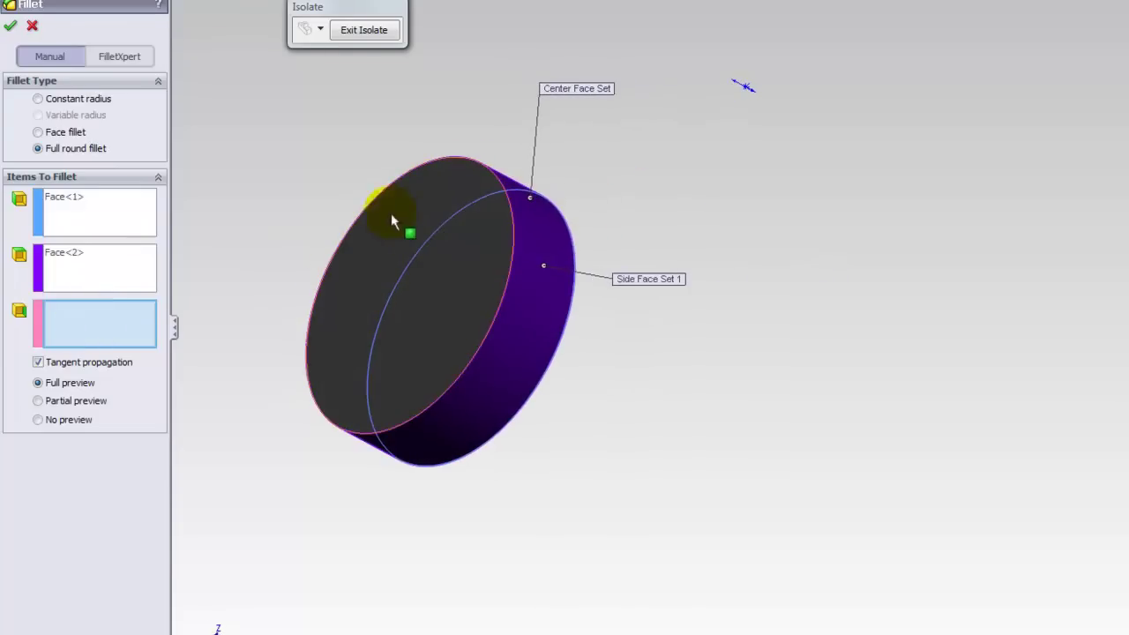
left_click(425, 251)
mouse_move(433, 280)
middle_mouse_down()
mouse_move(373, 259)
mouse_move(322, 192)
mouse_move(330, 157)
mouse_move(433, 177)
middle_mouse_up()
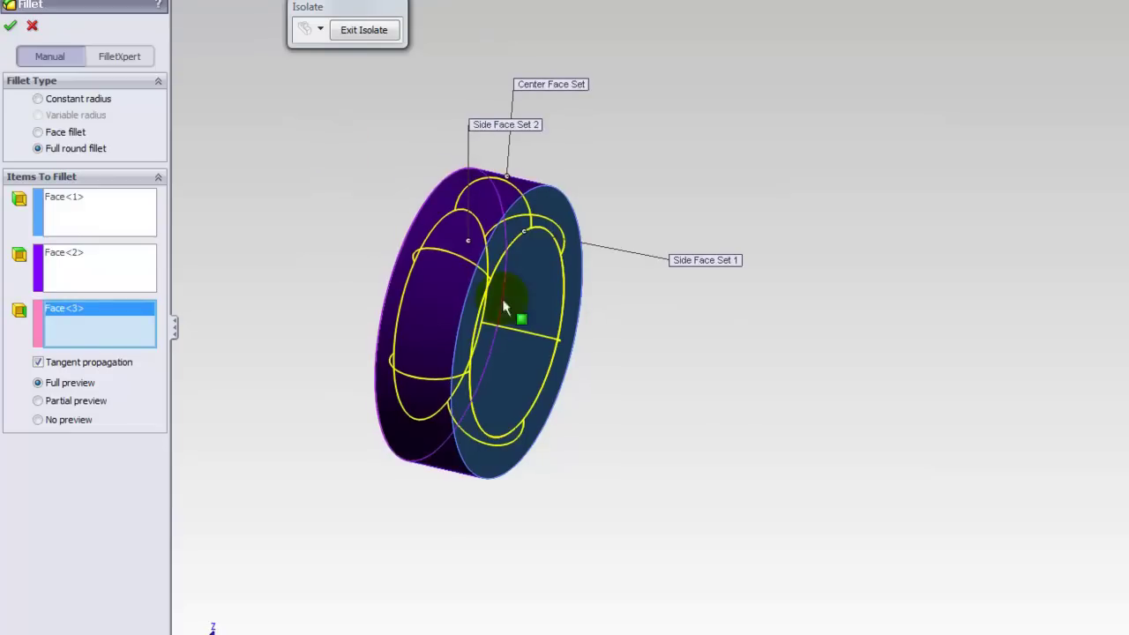
middle_click_drag(407, 256, 362, 224)
left_click(9, 24)
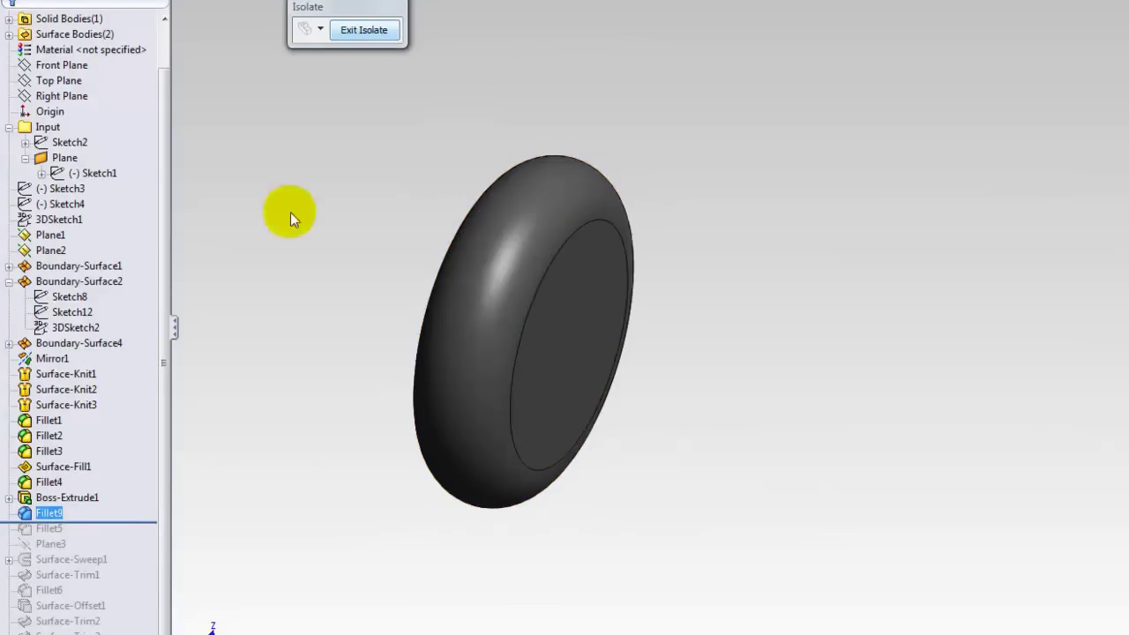
Delete the newly added full round fillet and roll the feature history forward to include Fillet5
right_click(38, 517)
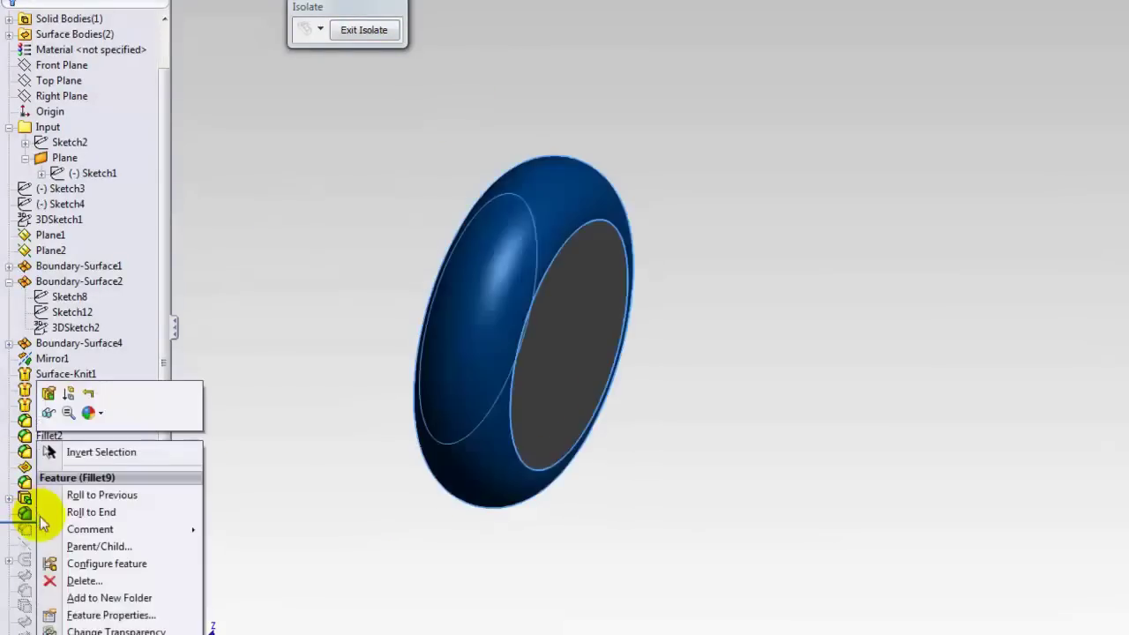
left_click(82, 582)
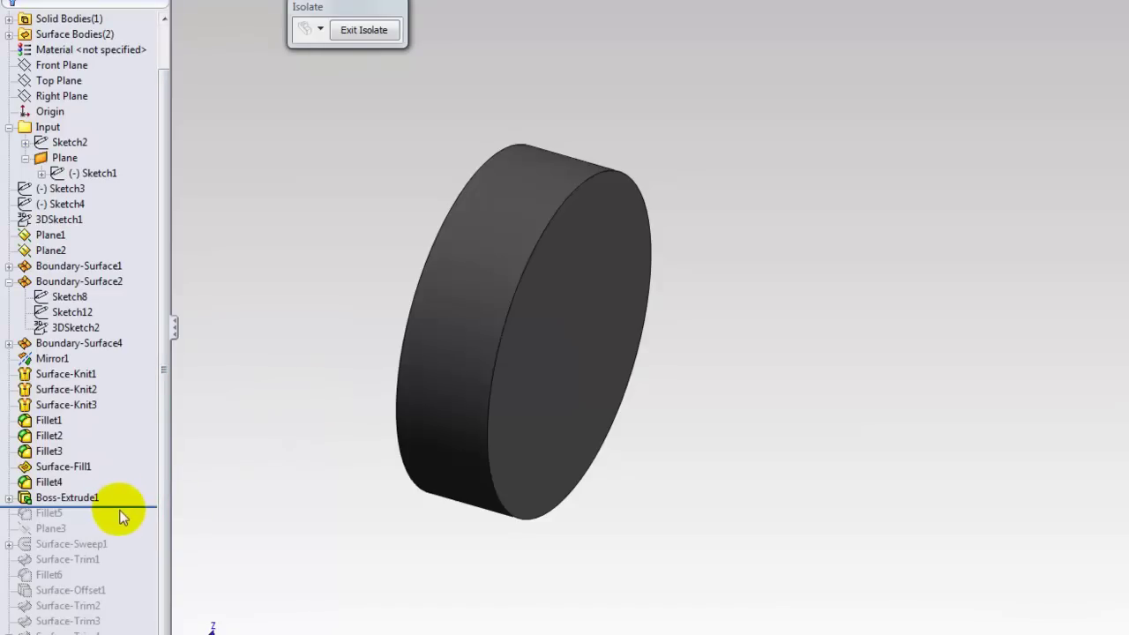
left_click_drag(128, 509, 155, 536)
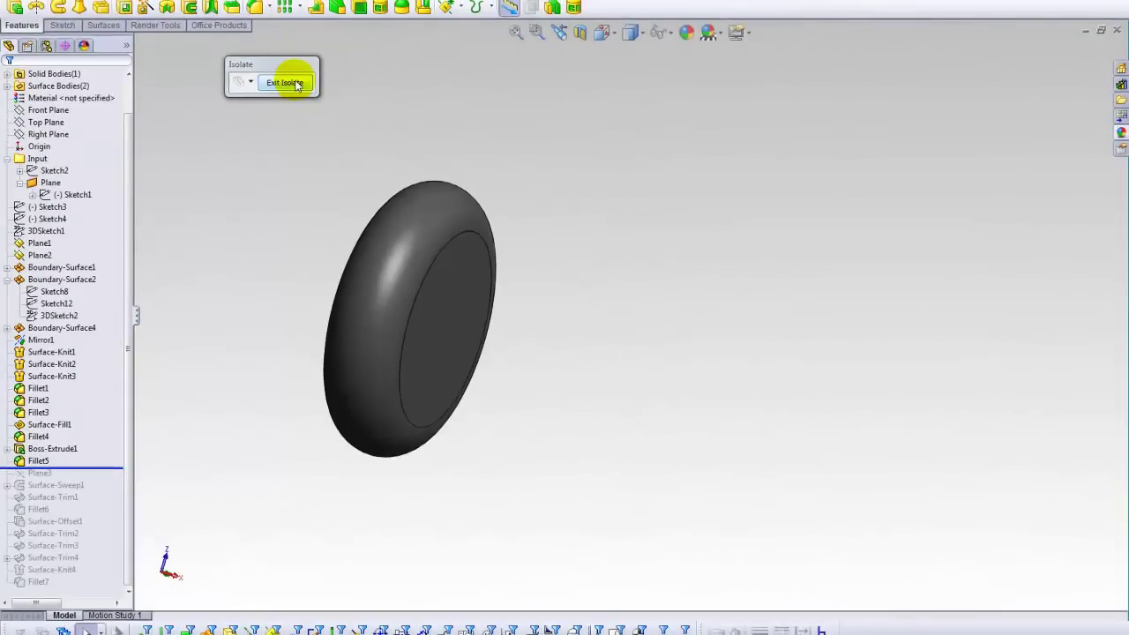
Exit the isolated view and highlight the filleted scroll wheel in the top of the mouse body
left_click(284, 82)
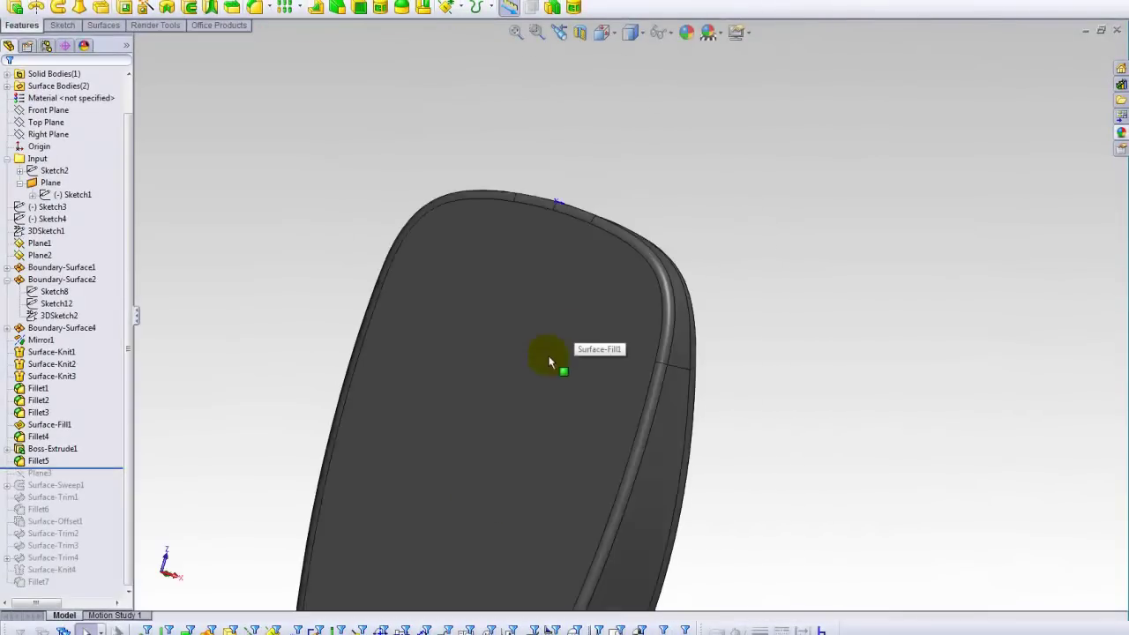
middle_click_drag(568, 251, 576, 327)
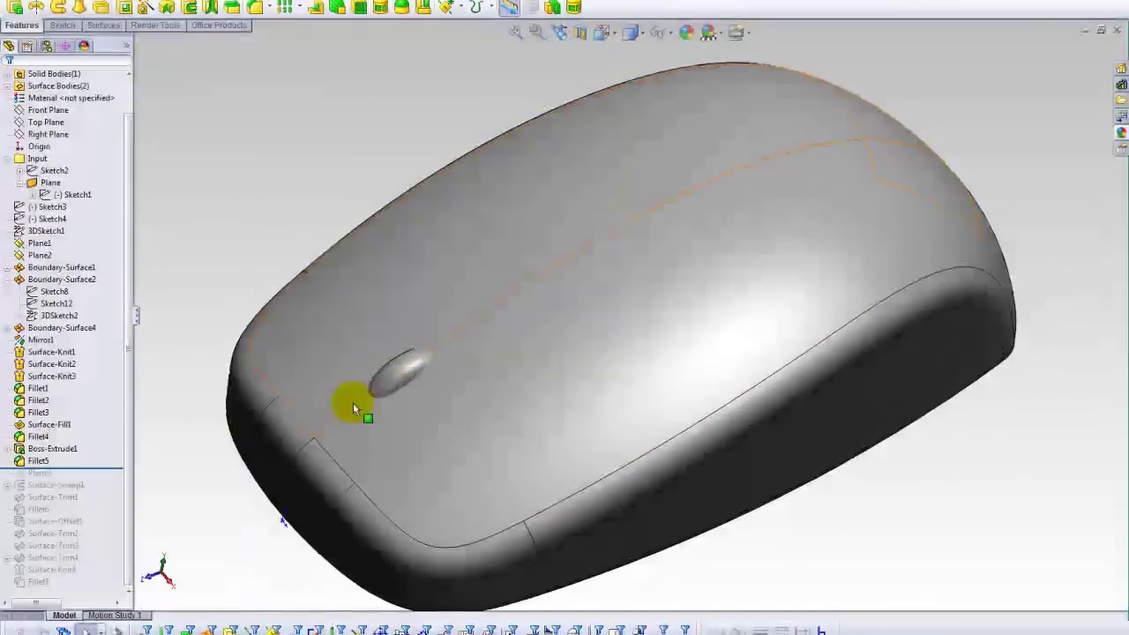
left_click(409, 365)
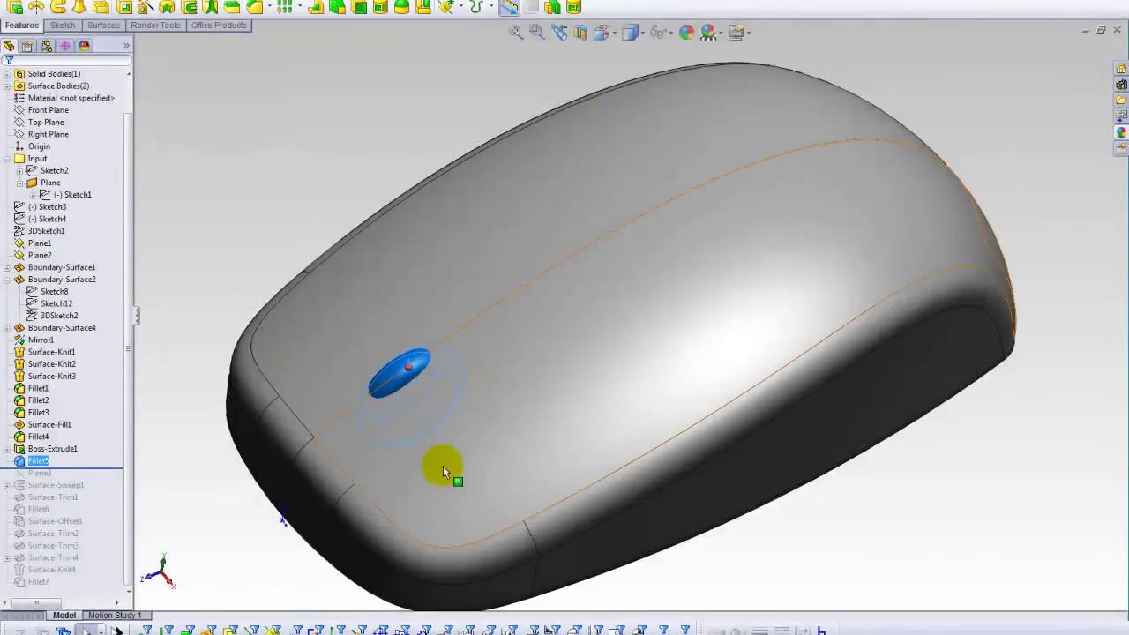
Roll the feature history forward to include Plane3 and display the reference planes around the mouse body
scroll(394, 347, "down", 3)
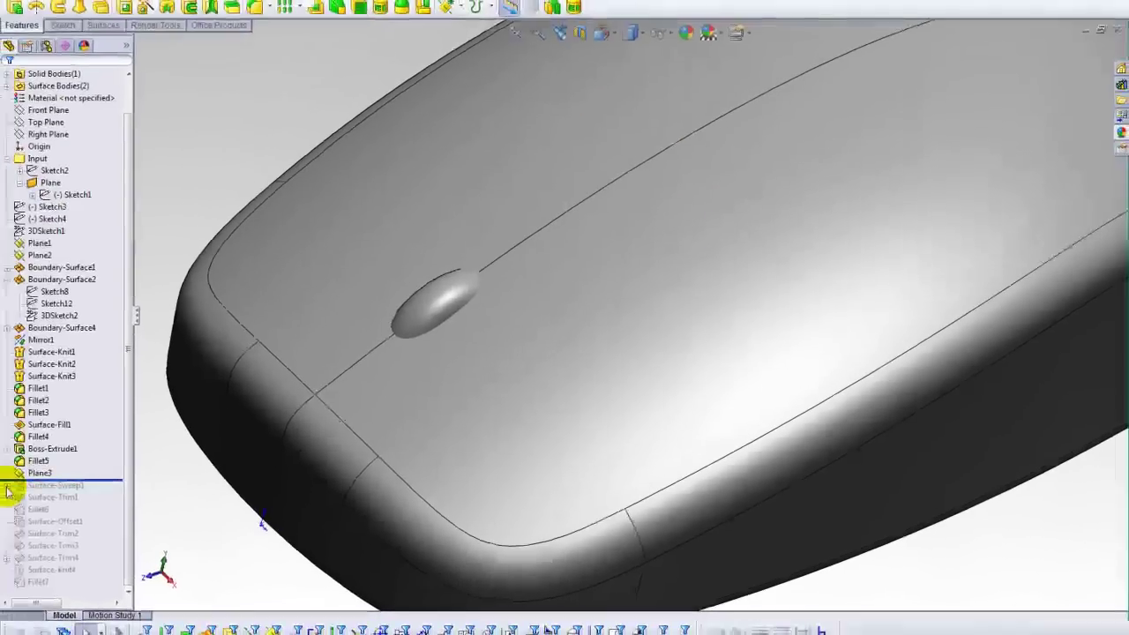
left_click(25, 476)
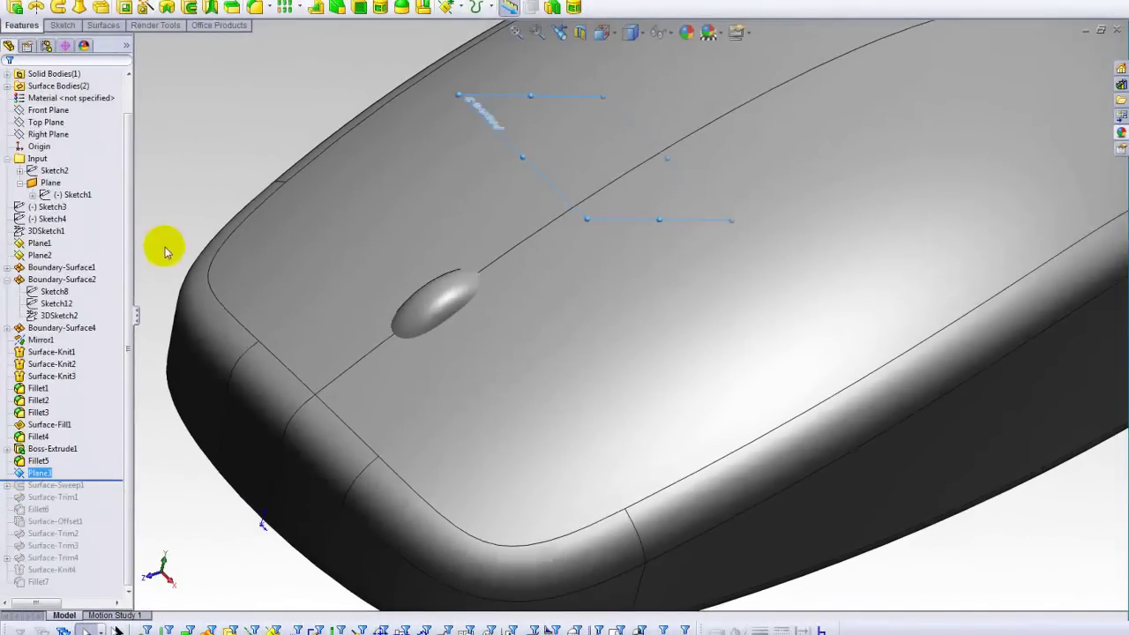
middle_click_drag(290, 242, 403, 147)
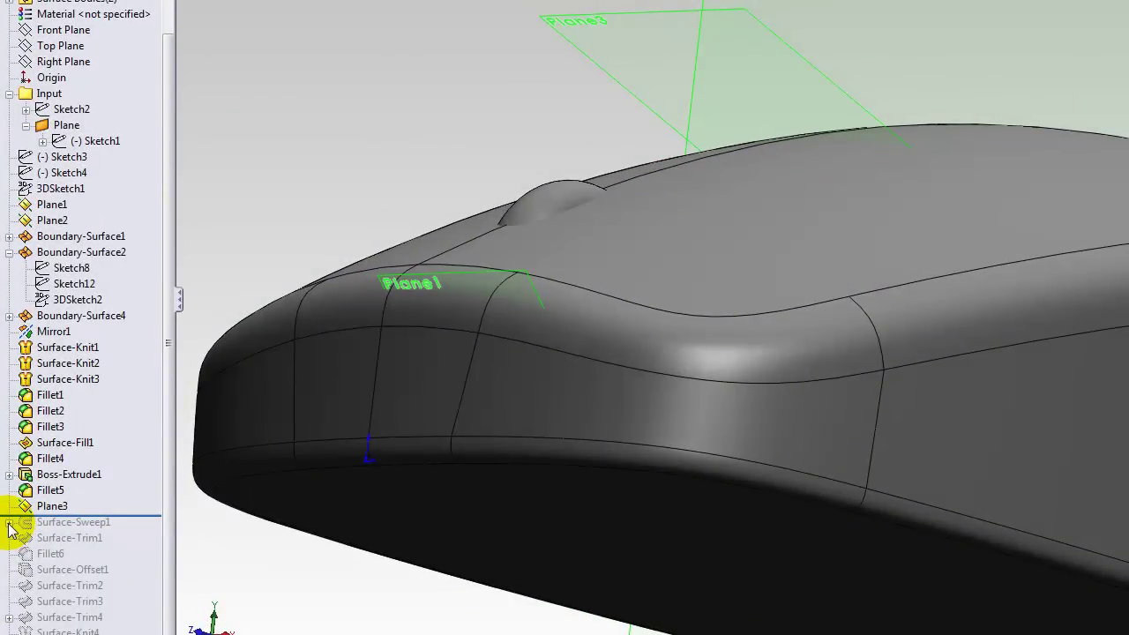
Expand Surface-Sweep1 and highlight its Sketch16 profile together with the CompCurve1 path
left_click(11, 526)
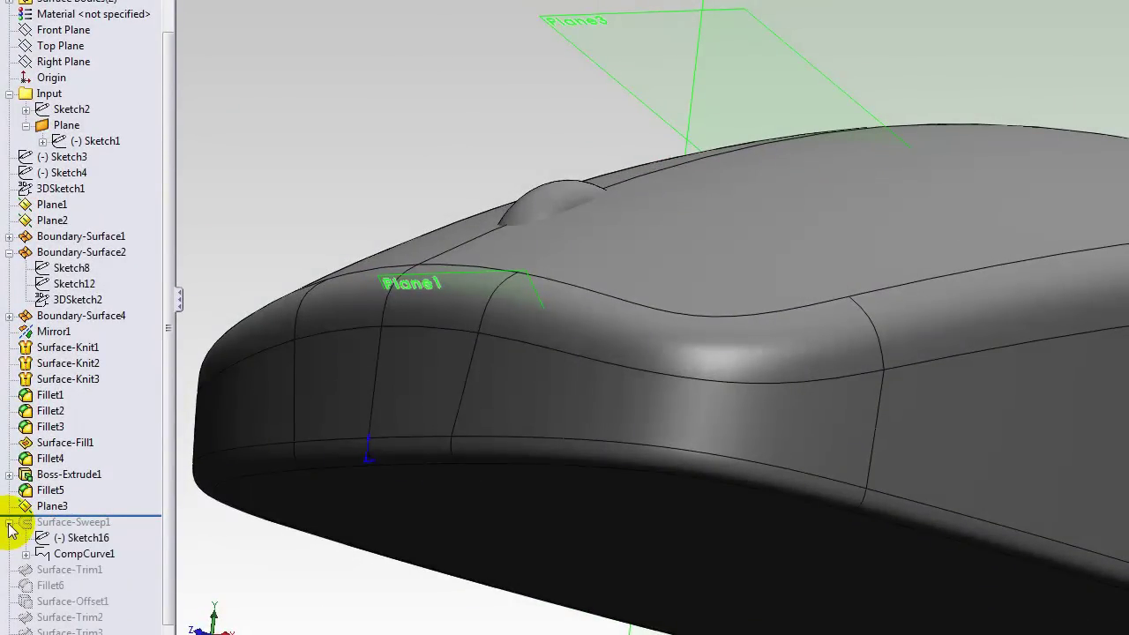
left_click(60, 538)
left_click(79, 553, "ctrl")
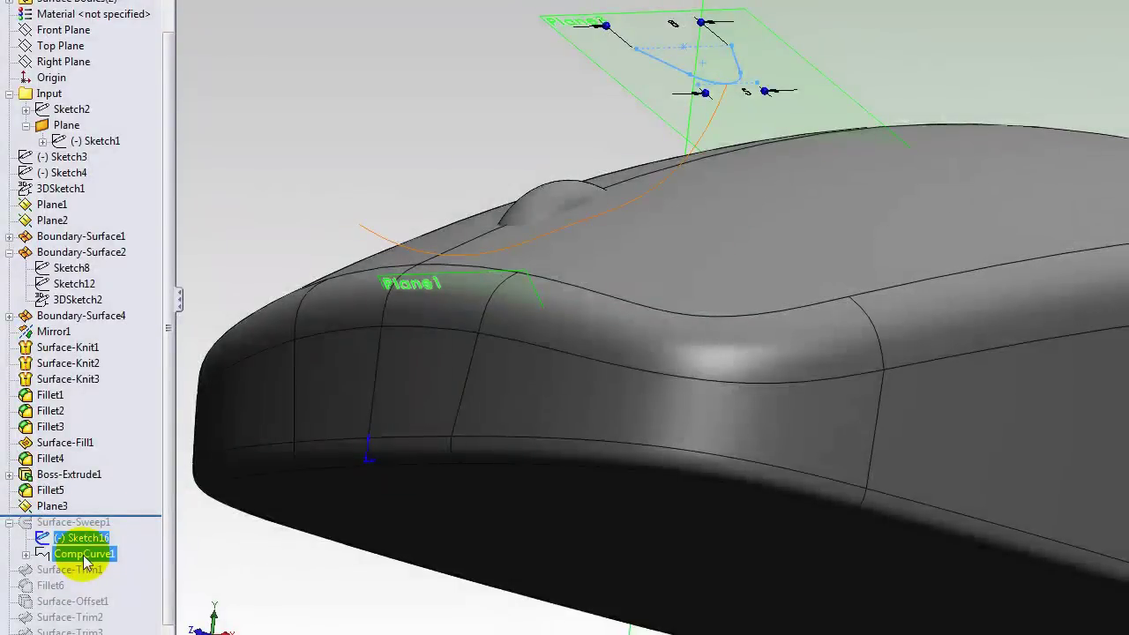
left_click(95, 527)
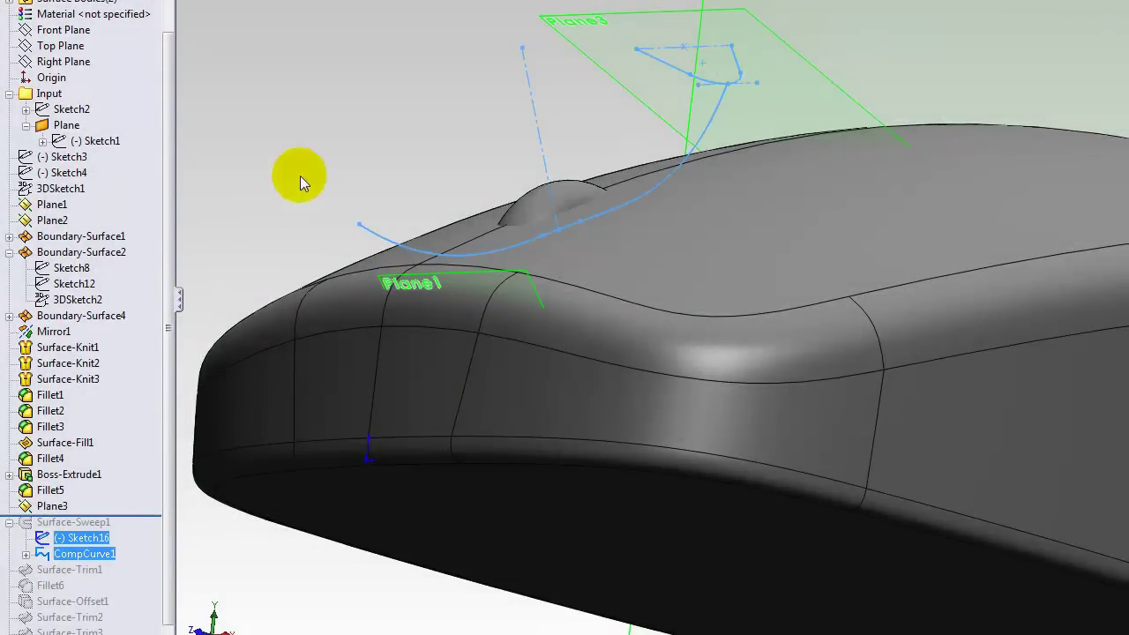
left_click(322, 152)
Show Sketch16, CompCurve1 and the underlying Sketch15 in the graphics area
middle_click_drag(324, 188, 353, 217, "ctrl")
middle_click_drag(365, 143, 363, 157, "shift")
mouse_move(442, 110)
middle_mouse_down()
mouse_move(418, 136)
mouse_move(436, 113)
middle_mouse_up()
left_click(88, 538)
left_click(353, 192)
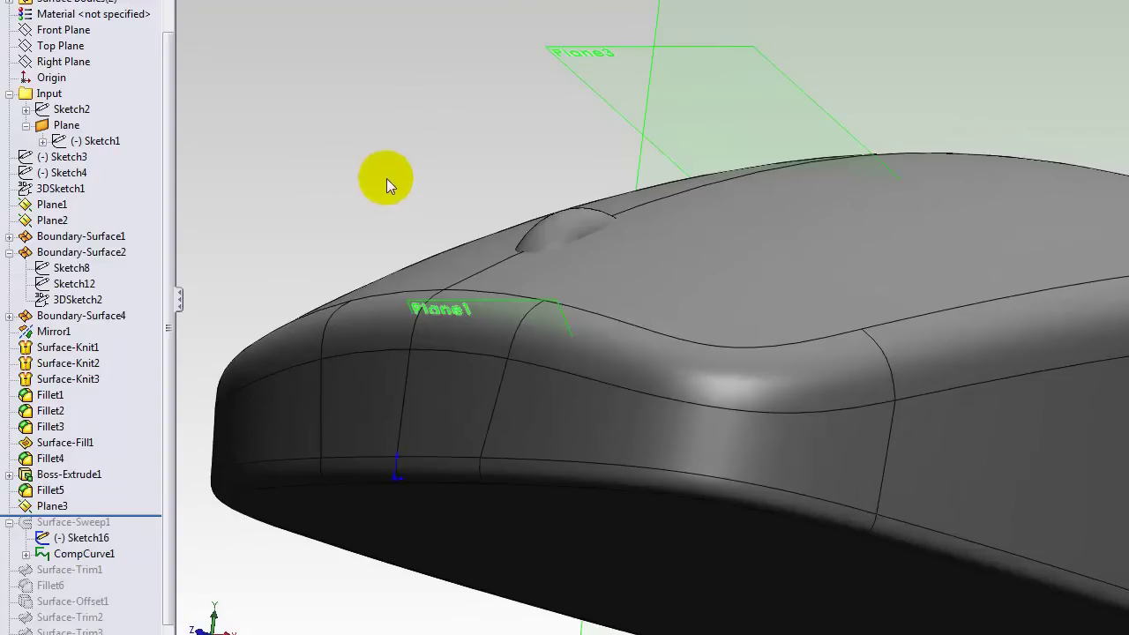
middle_click_drag(389, 180, 390, 184)
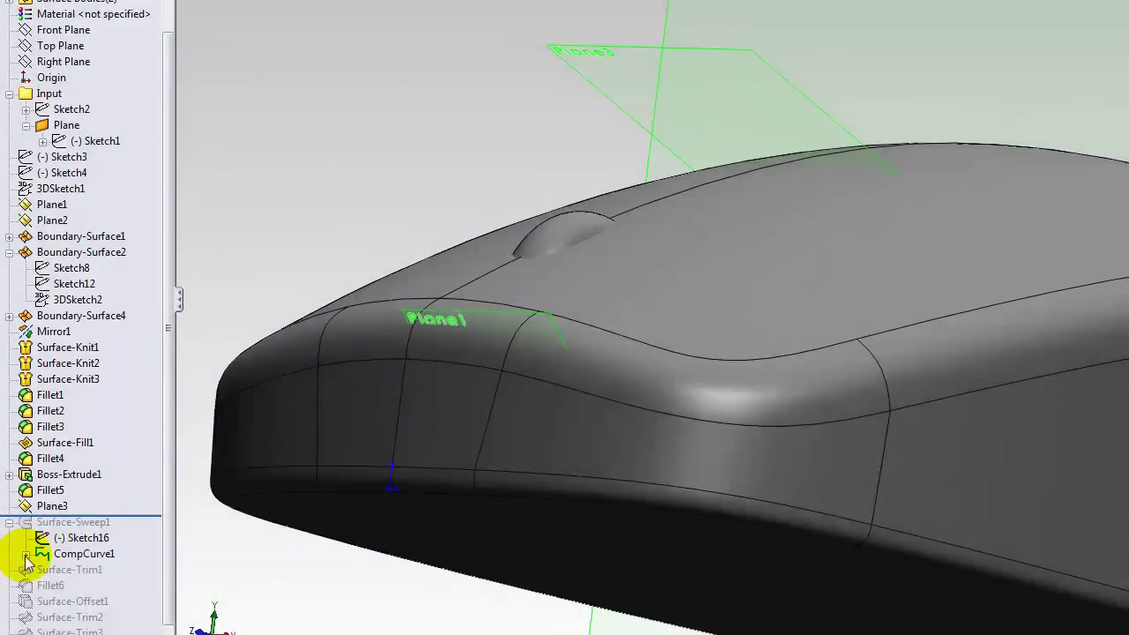
left_click(26, 554)
left_click(85, 569)
left_click(345, 196)
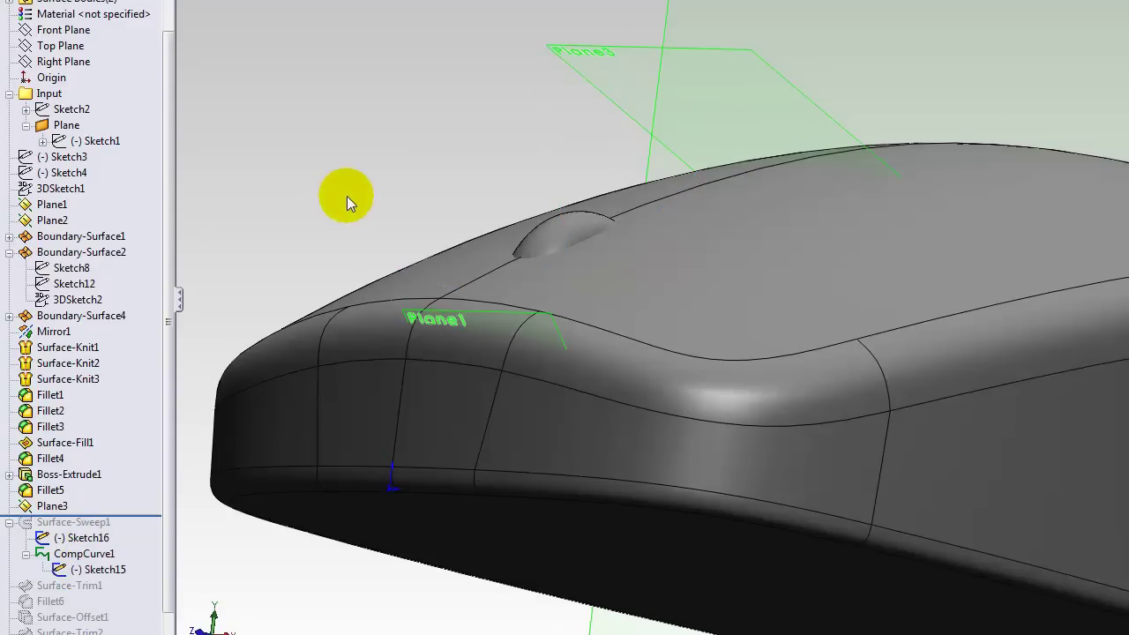
key("s")
mouse_move(429, 87)
middle_mouse_down()
mouse_move(404, 77)
mouse_move(396, 95)
middle_mouse_up()
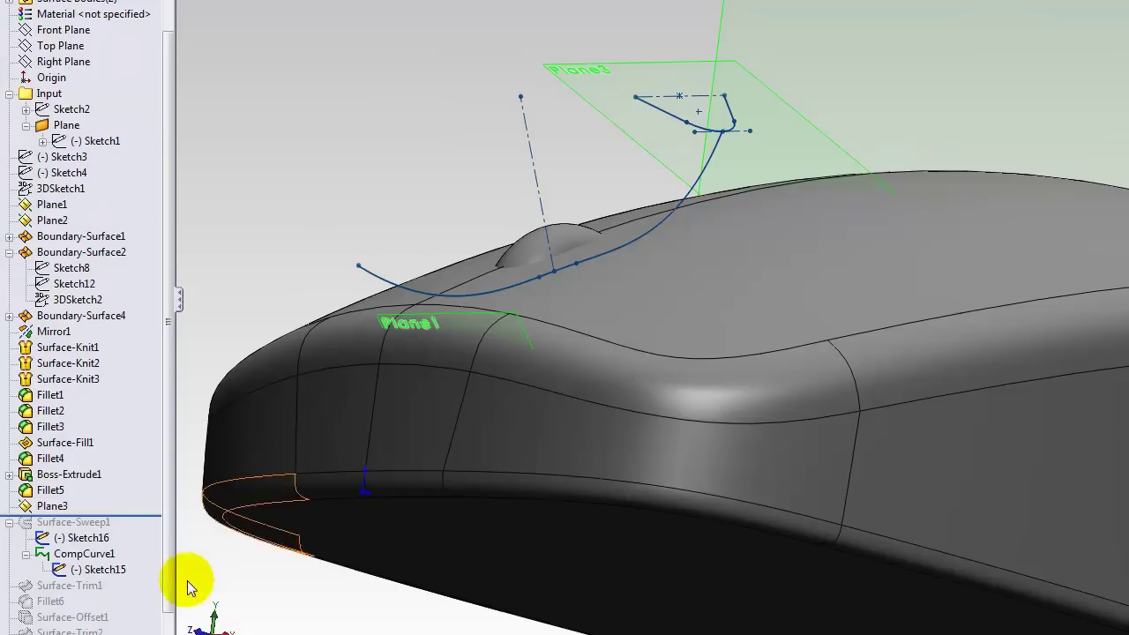
Highlight Sketch16 and Sketch15 together and examine how the sweep profile and path sit relative to Plane3
left_click(88, 523)
left_click_drag(89, 527, 106, 516)
middle_click_drag(397, 205, 438, 239, "ctrl")
left_click(84, 537)
left_click(101, 569, "ctrl")
mouse_move(399, 144)
middle_mouse_down()
mouse_move(332, 158)
mouse_move(315, 129)
mouse_move(357, 112)
mouse_move(396, 159)
middle_mouse_up()
middle_click_drag(529, 151, 569, 83)
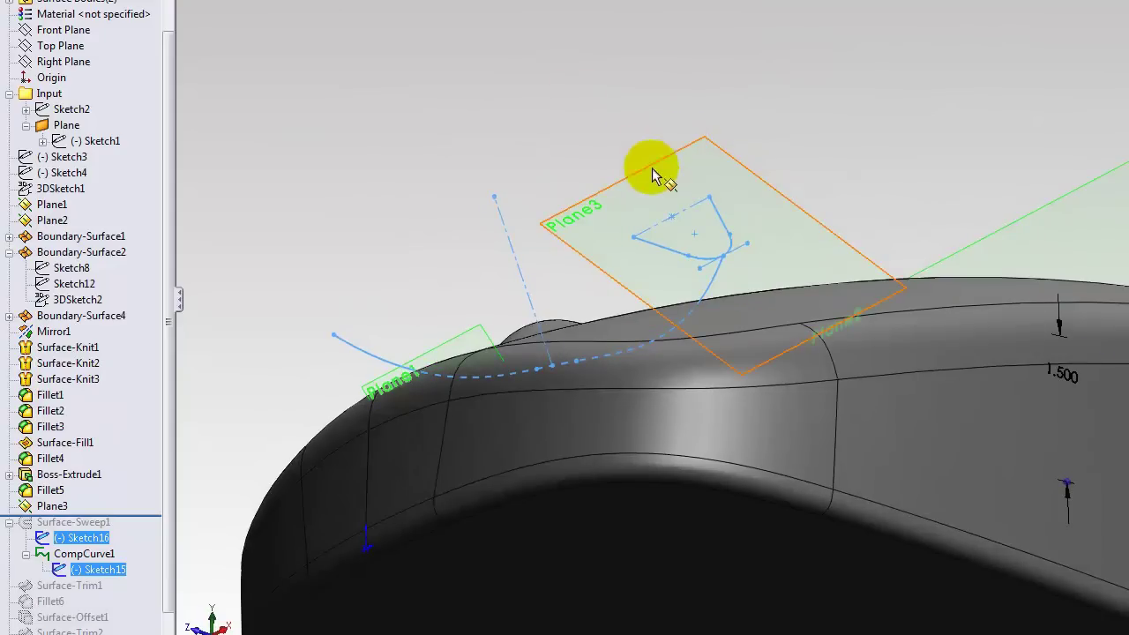
left_click(269, 344)
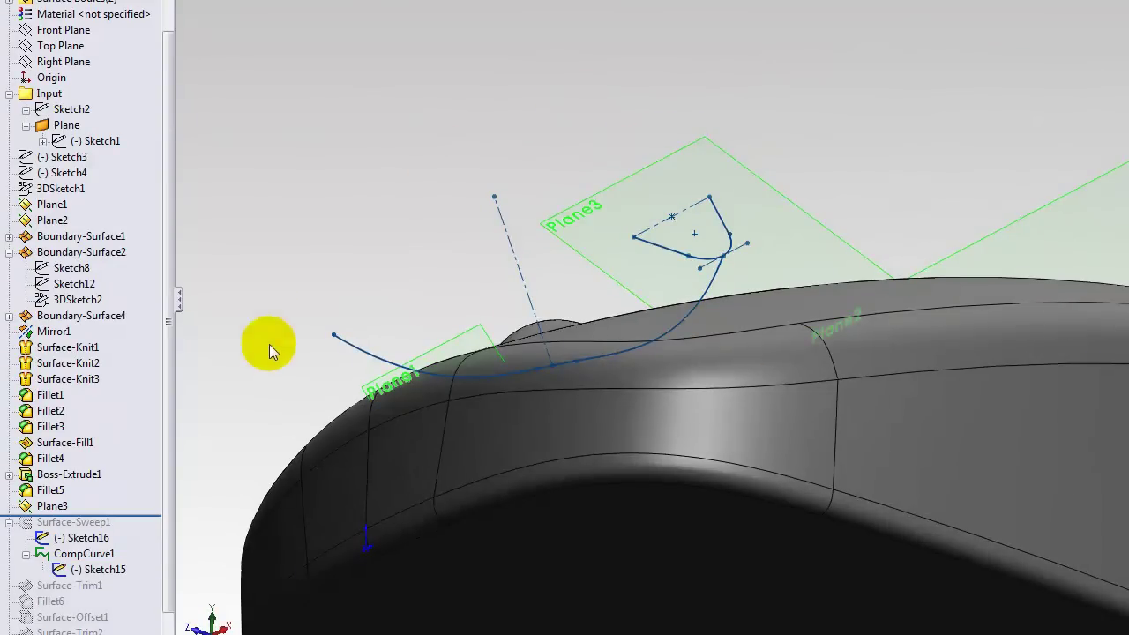
Highlight the sweep's sketches and the Right Plane in turn to examine which plane the path sketch lies on
left_click(82, 537)
left_click(93, 554)
left_click(113, 567)
mouse_move(291, 268)
middle_mouse_down()
mouse_move(242, 330)
mouse_move(357, 121)
mouse_move(343, 164)
mouse_move(384, 267)
middle_mouse_up()
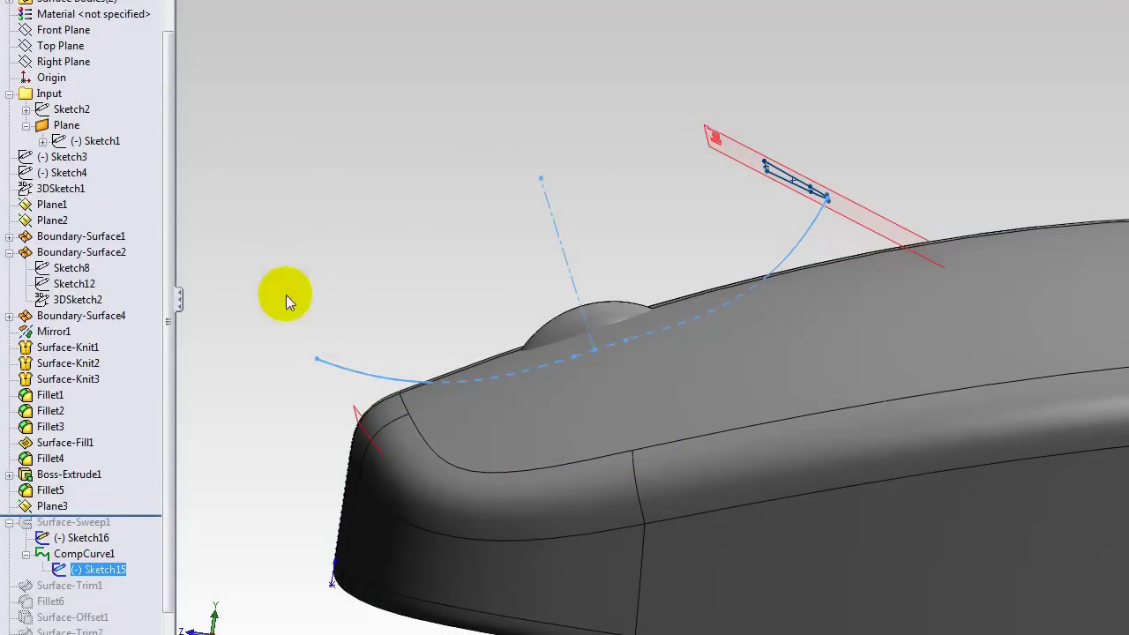
left_click(57, 61)
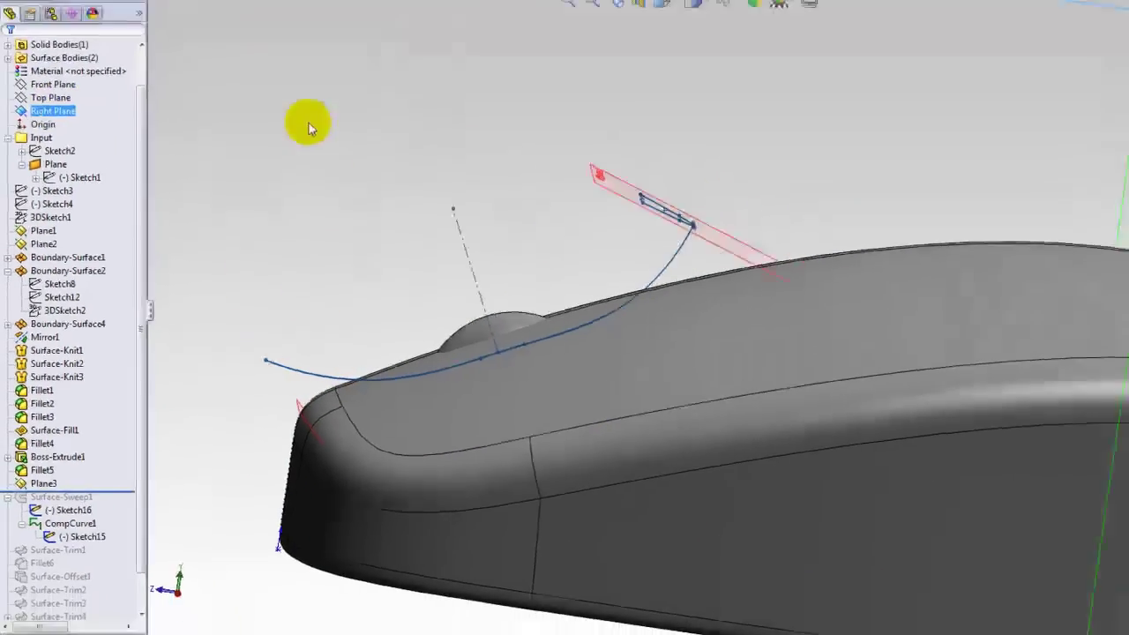
scroll(309, 123, "up", 5)
mouse_move(427, 199)
middle_mouse_down()
mouse_move(440, 201)
mouse_move(440, 191)
mouse_move(328, 296)
middle_mouse_up()
left_click(510, 133)
Switch to the Right view and examine the sweep path's shape around the scroll wheel
scroll(495, 379, "down", 4)
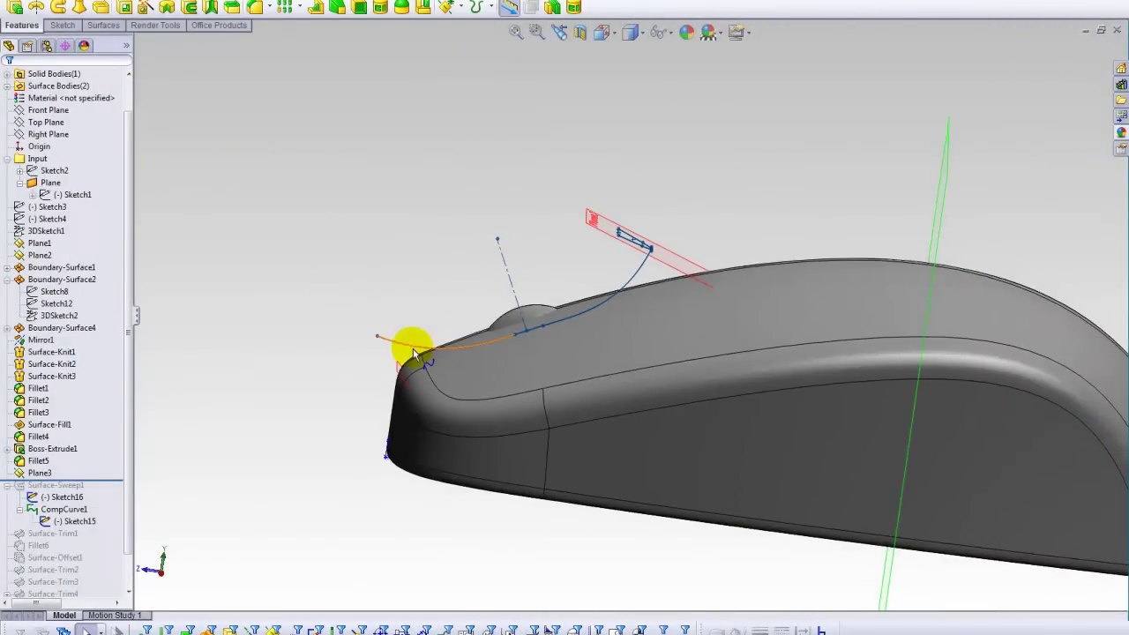
left_click(603, 32)
left_click(650, 76)
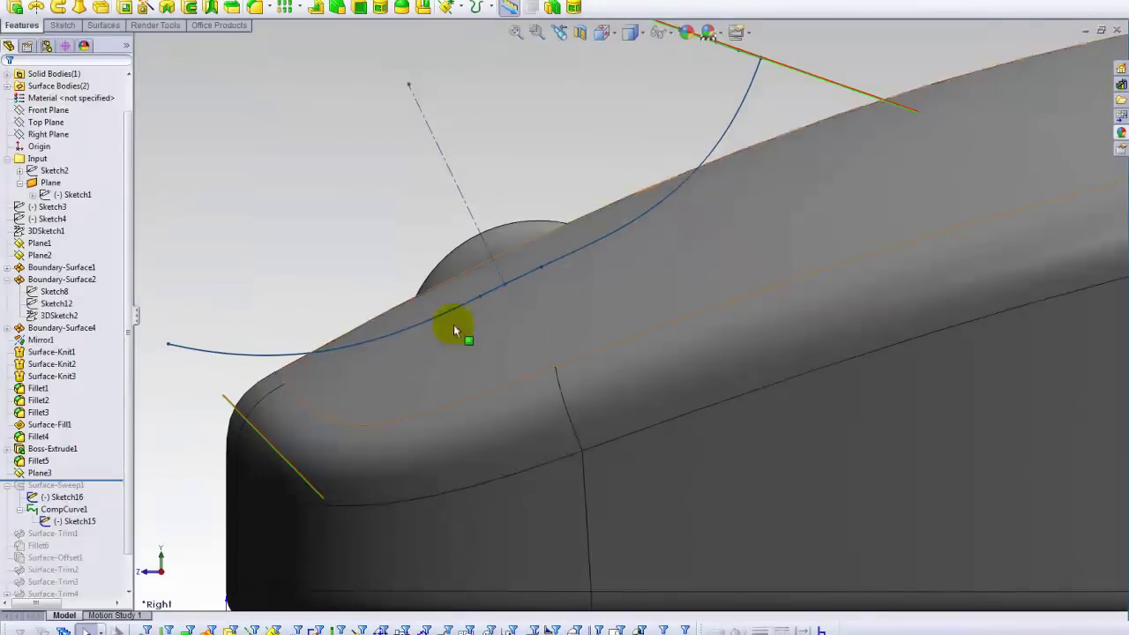
middle_click_drag(588, 118, 571, 152, "shift")
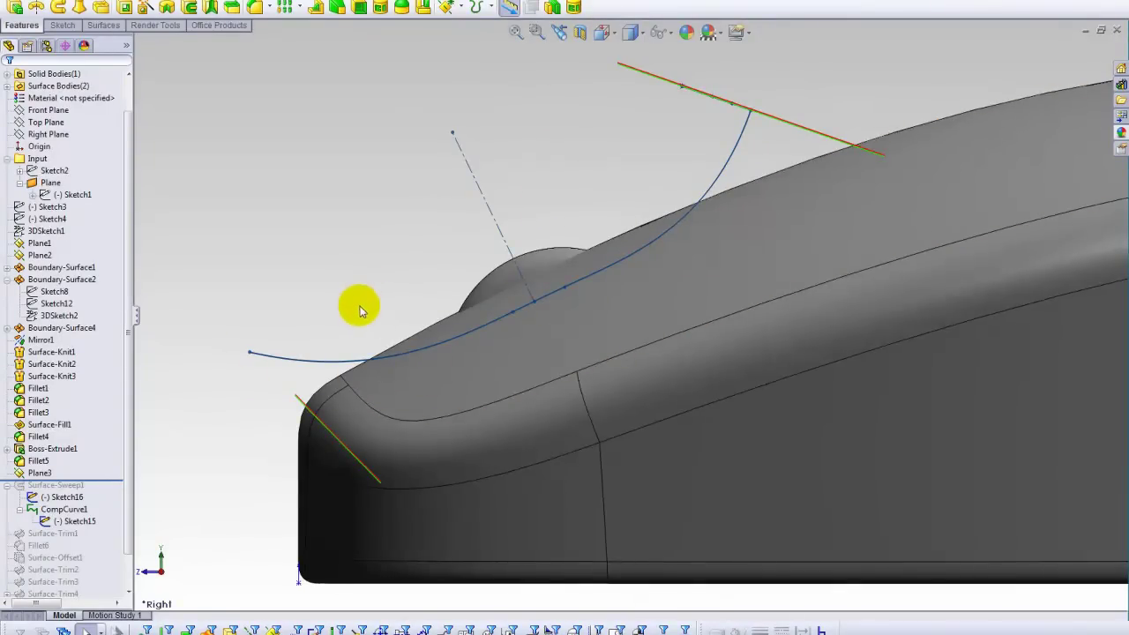
middle_click_drag(359, 310, 551, 246)
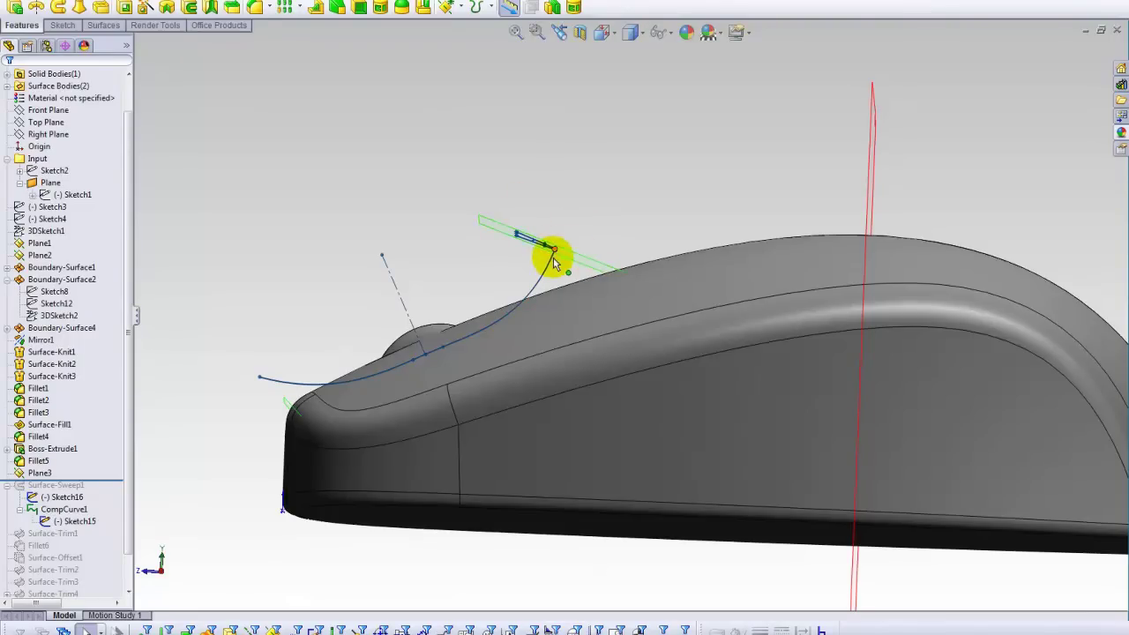
Examine where the profile sketch on Plane3 meets the end of the sweep path
middle_click_drag(553, 264, 559, 252)
scroll(573, 261, "down", 4)
scroll(558, 269, "down", 2)
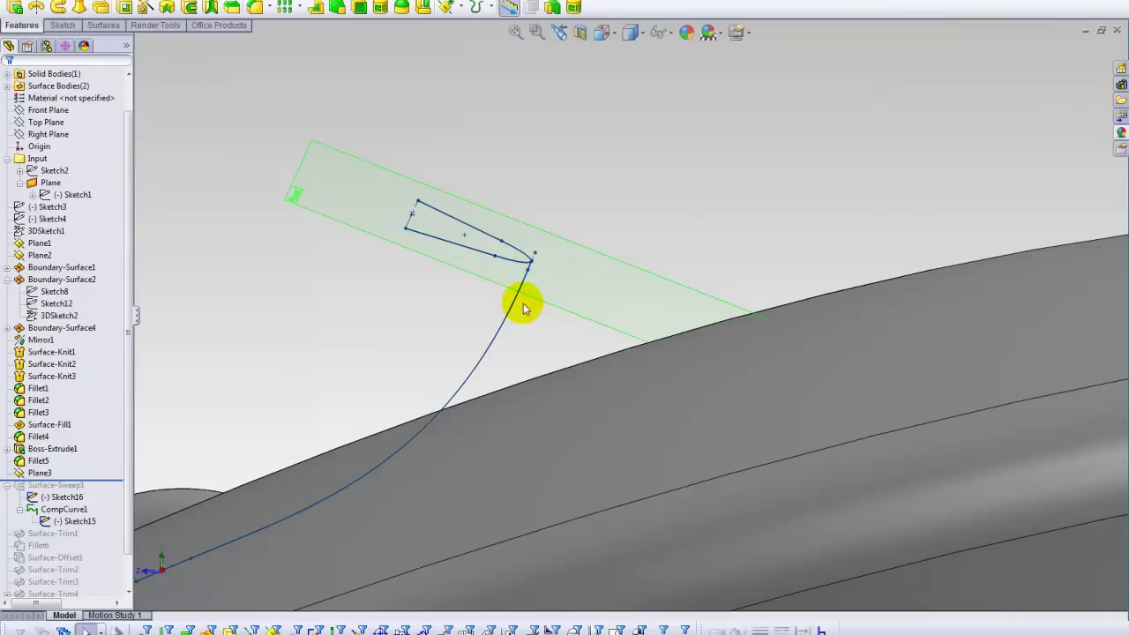
scroll(510, 325, "up", 3)
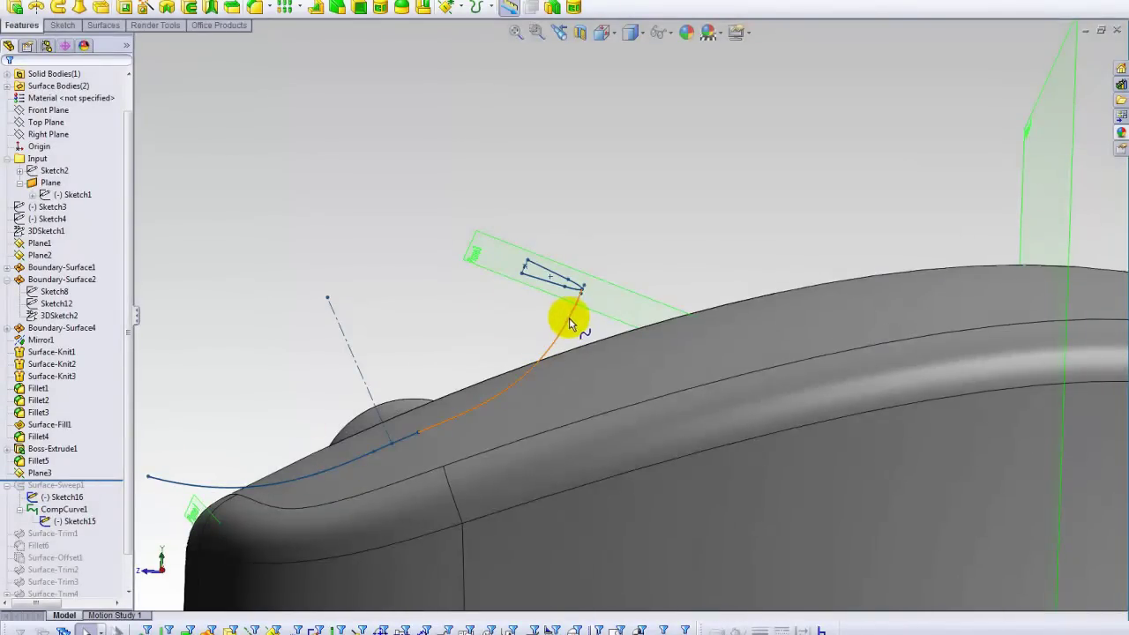
mouse_move(466, 320)
middle_mouse_down()
mouse_move(479, 262)
mouse_move(492, 281)
middle_mouse_up()
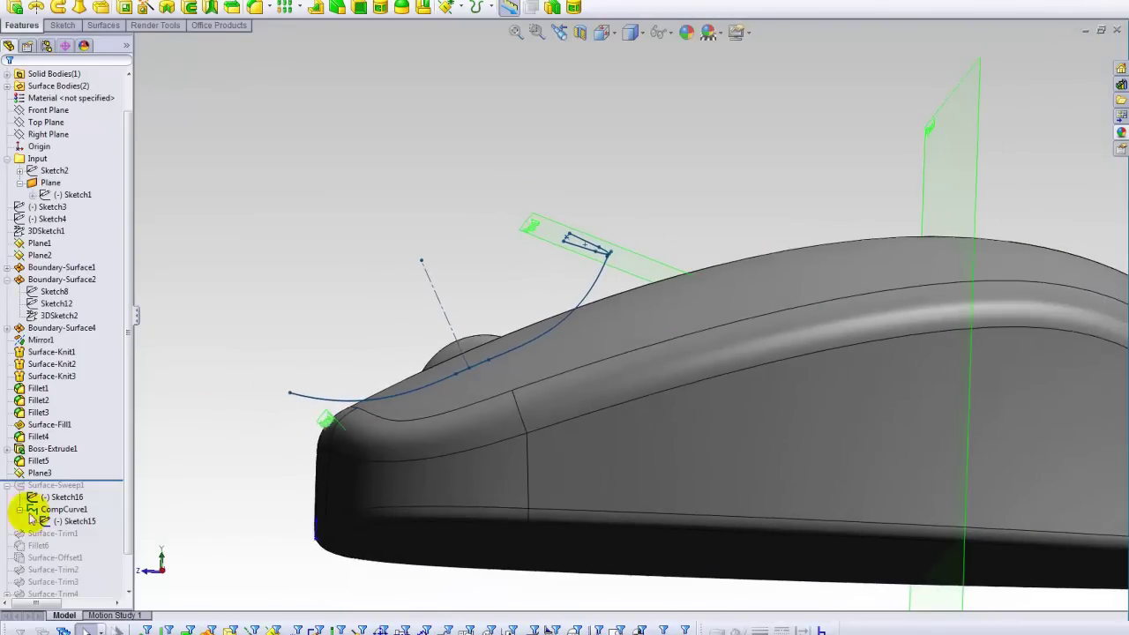
Open Plane3's definition and examine its perpendicular reference to the Sketch15 spline and coincident reference to the spline's endpoint
right_click(35, 473)
left_click(279, 251)
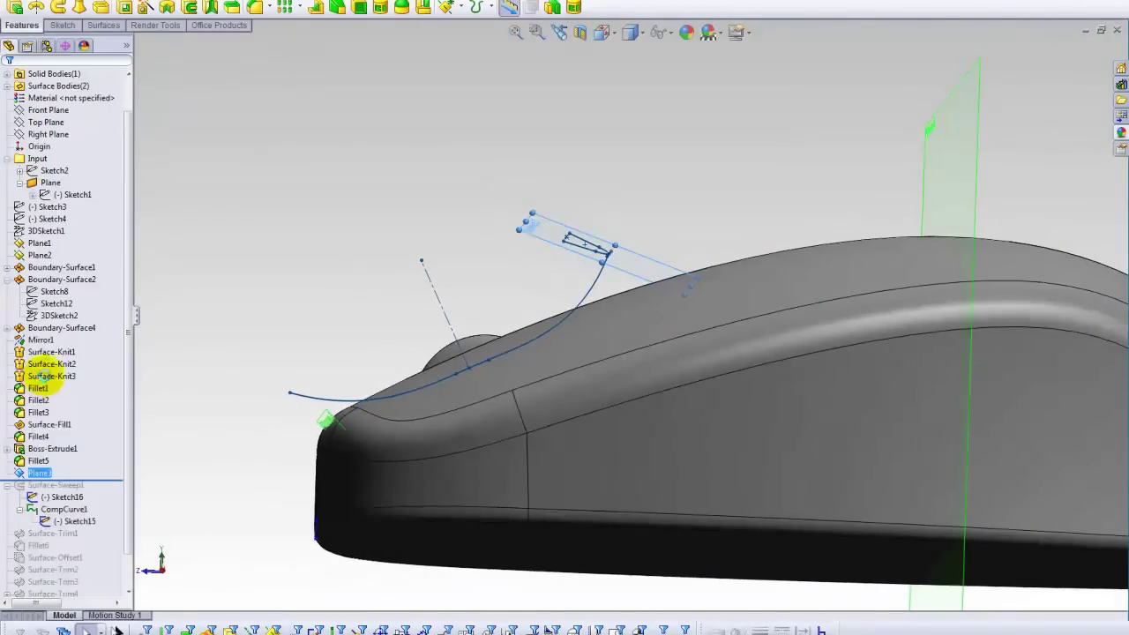
left_click(602, 301)
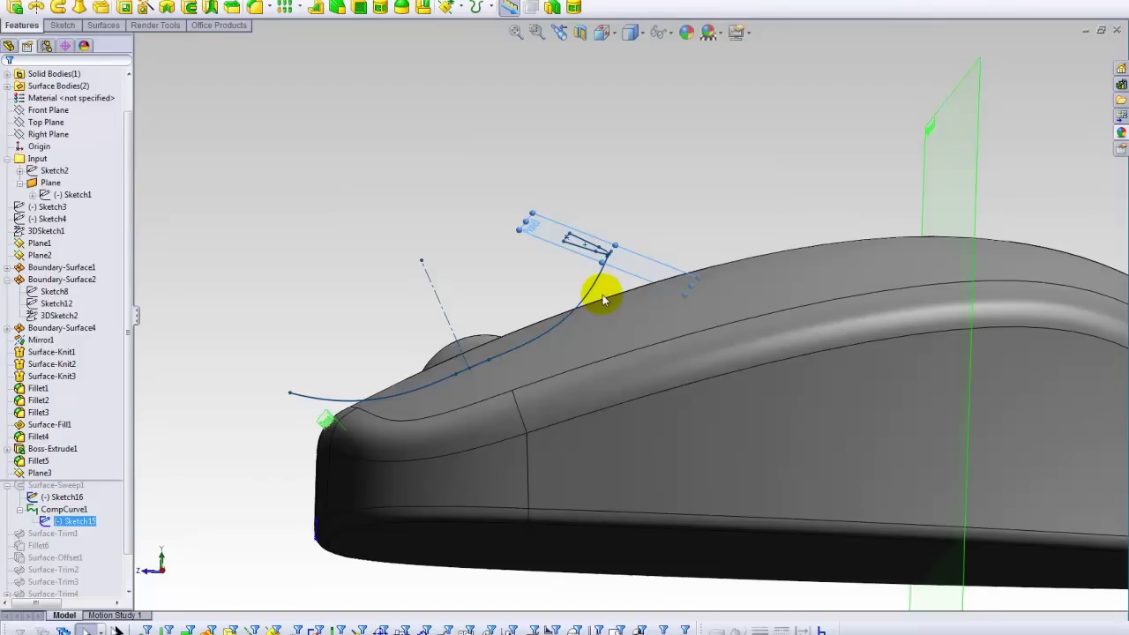
double_click(577, 262)
scroll(529, 210, "down", 2)
middle_click_drag(484, 246, 416, 160, "ctrl")
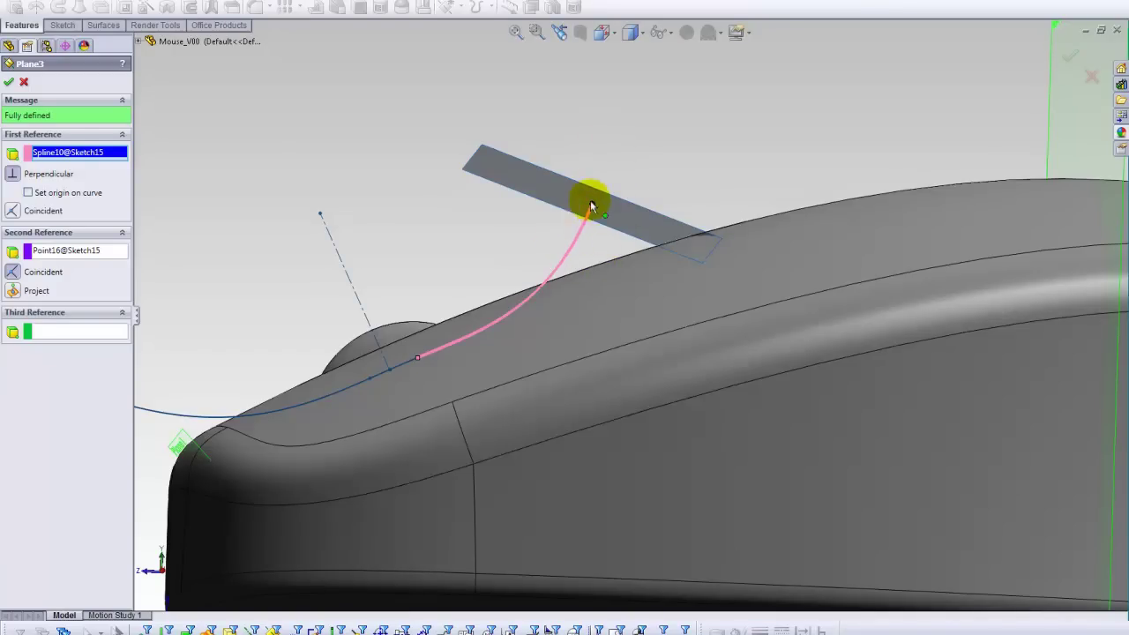
Examine Plane3 edge-on and at an angle against the end of the path spline, and close its definition
scroll(605, 146, "down", 3)
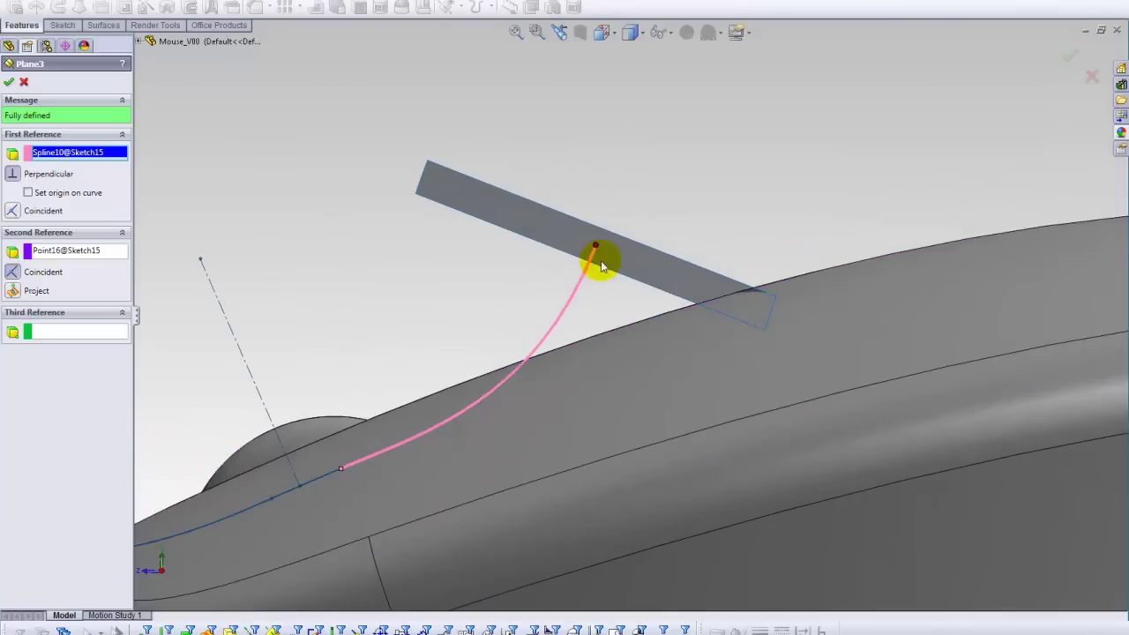
scroll(592, 274, "down", 2)
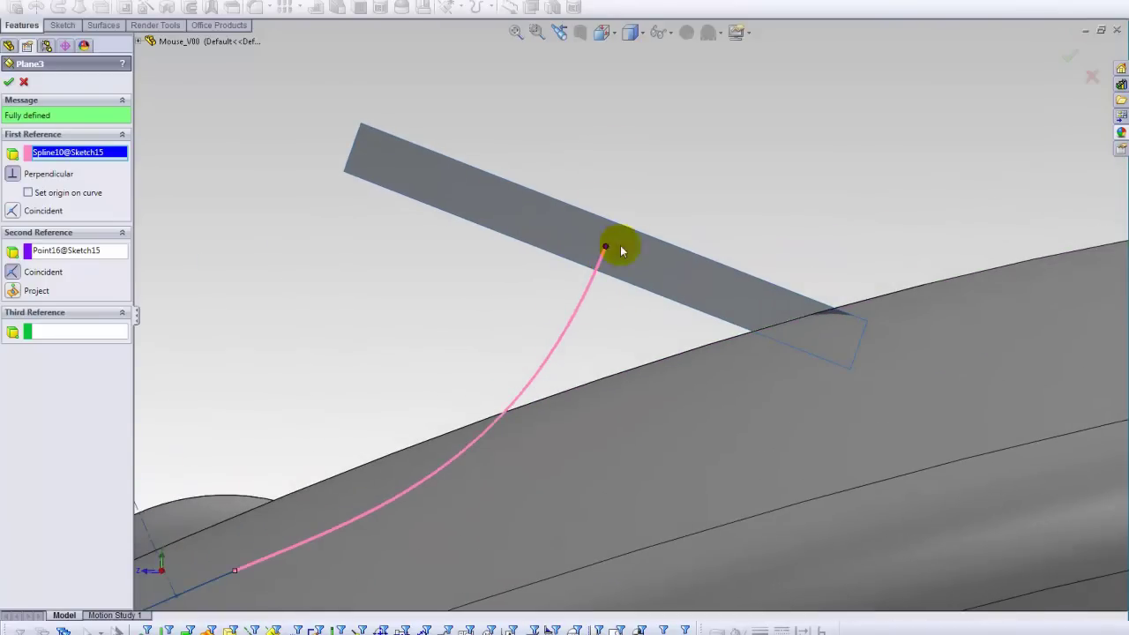
middle_click_drag(602, 172, 635, 212)
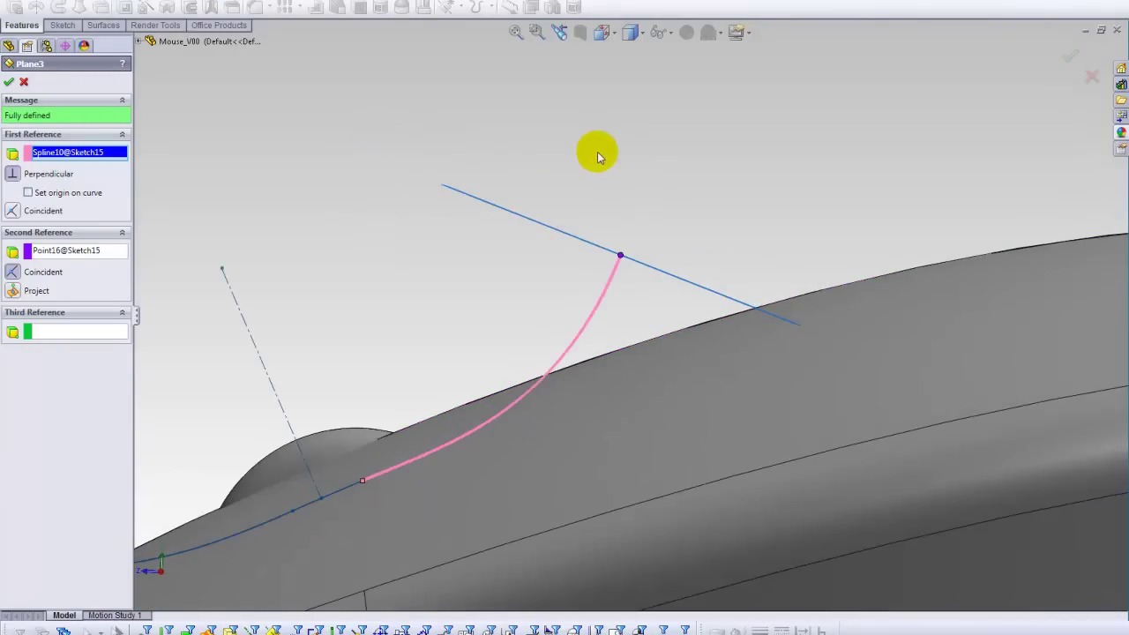
middle_click_drag(605, 132, 600, 158)
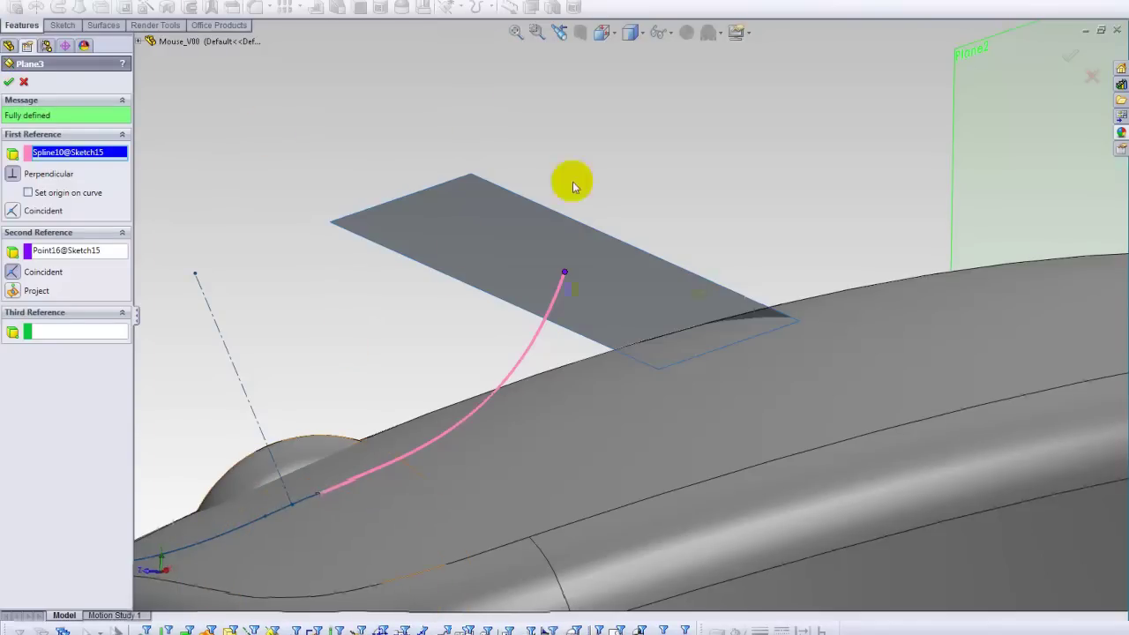
left_click(8, 83)
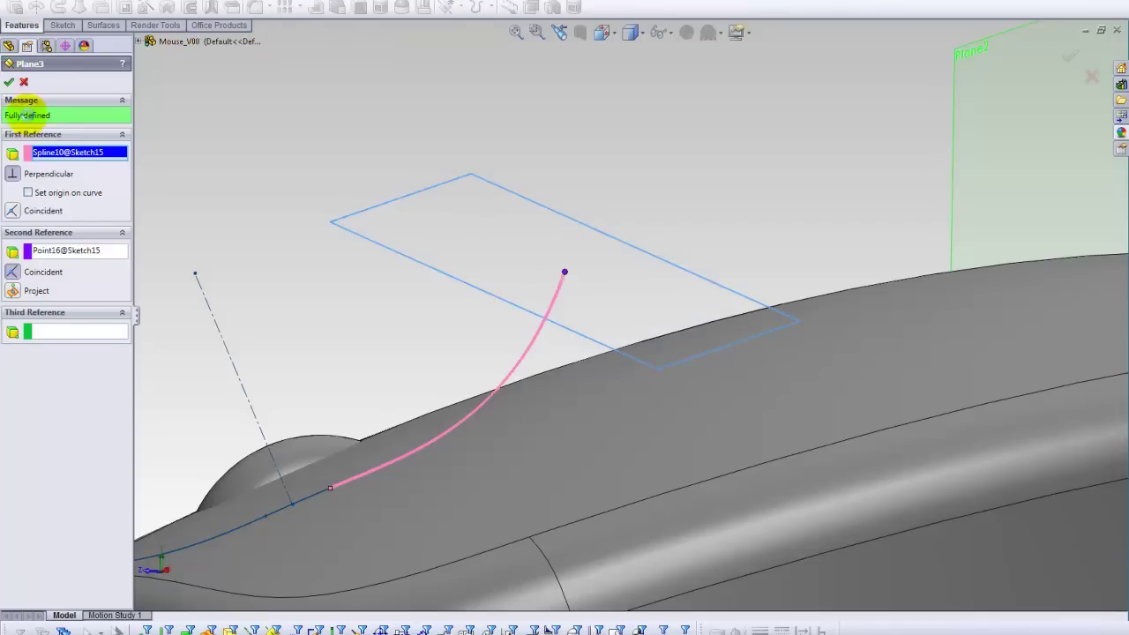
Examine the shape of the open profile sketch on Plane3 and where it touches the sweep path
middle_click_drag(284, 254, 284, 214, "ctrl")
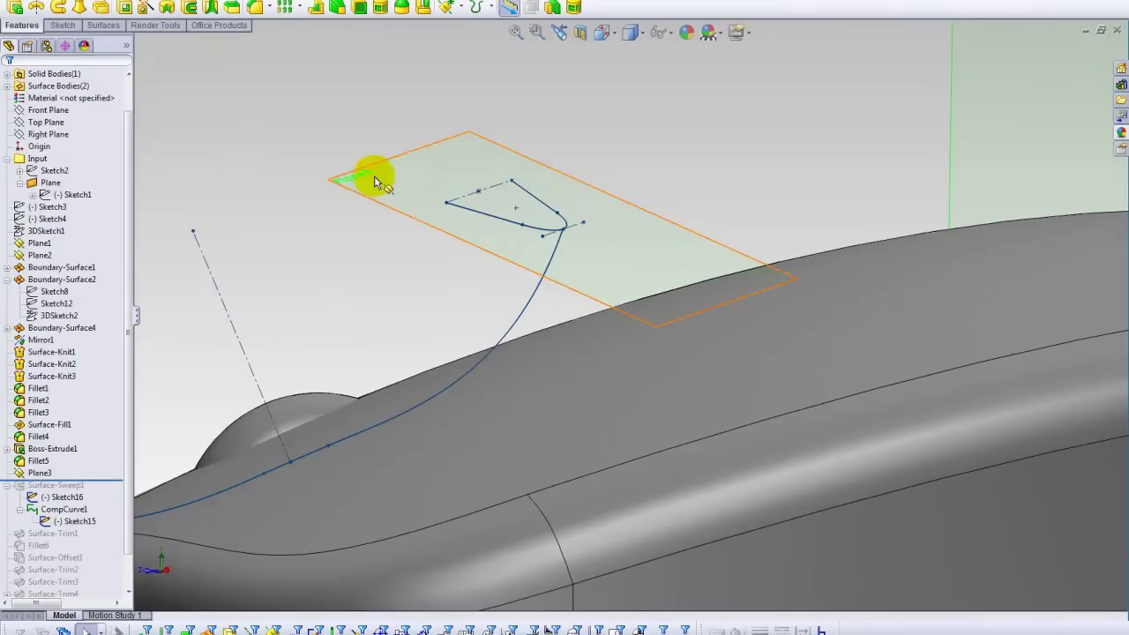
middle_click_drag(378, 235, 307, 221)
scroll(330, 201, "down", 2)
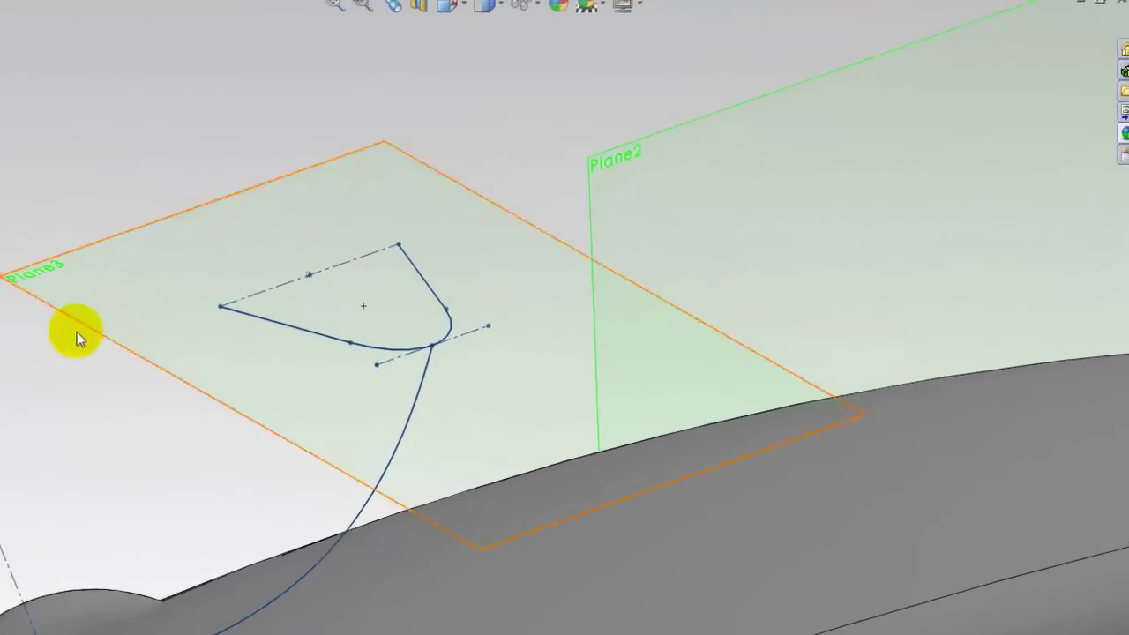
left_click(204, 260)
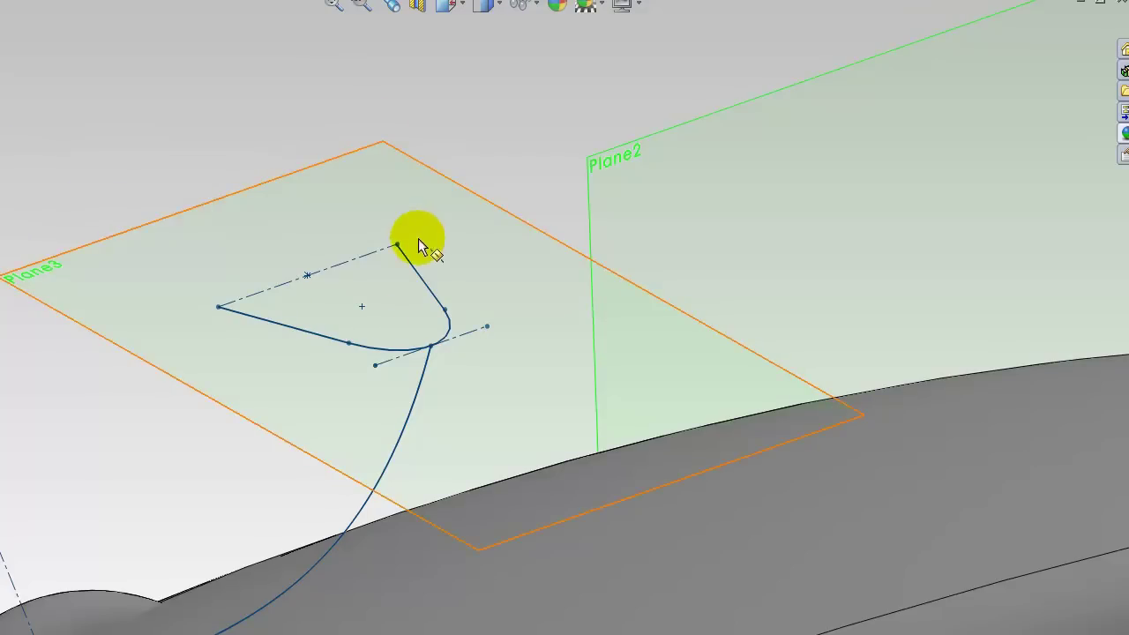
middle_click_drag(114, 152, 109, 186, "shift")
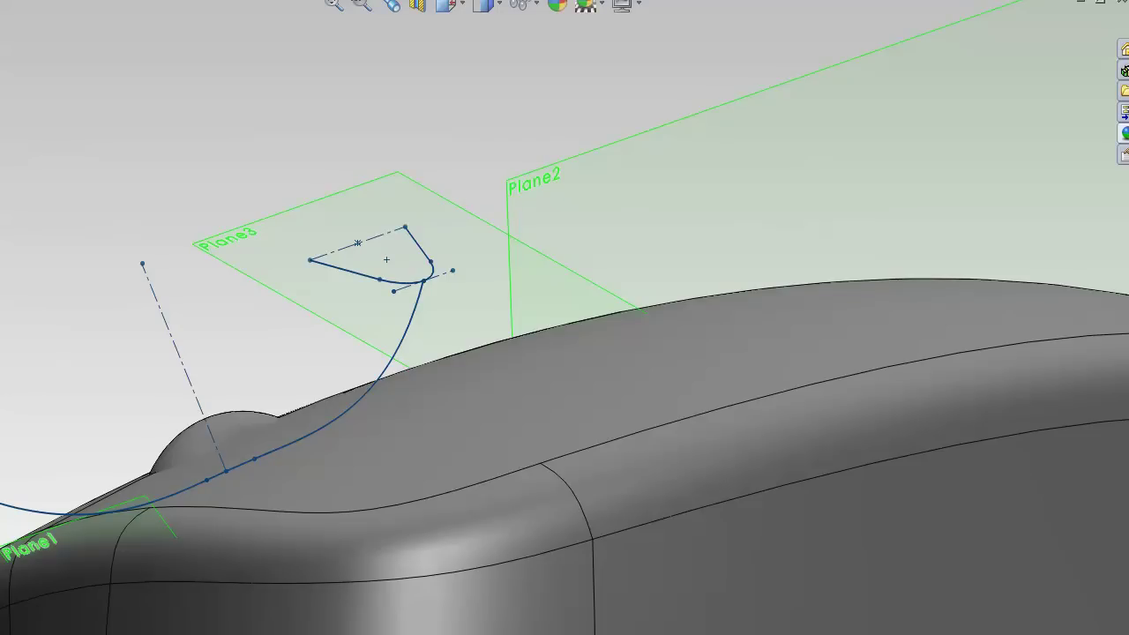
Roll the feature history forward past Surface-Sweep1 and view the swept surface around the scroll wheel from above
left_click(151, 462)
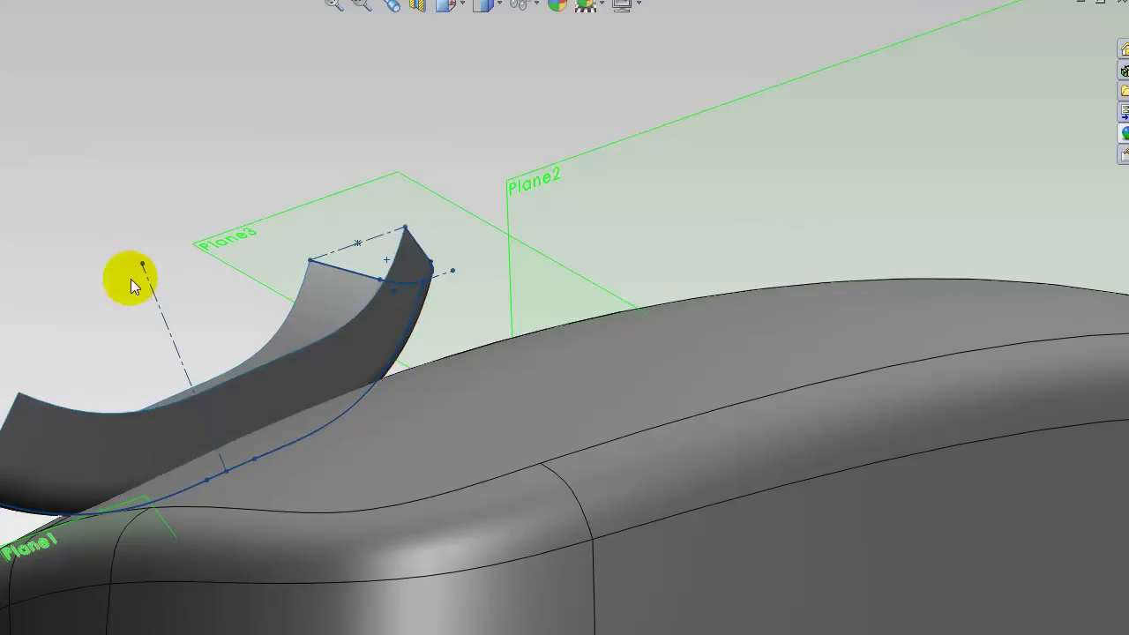
middle_click_drag(129, 279, 189, 341)
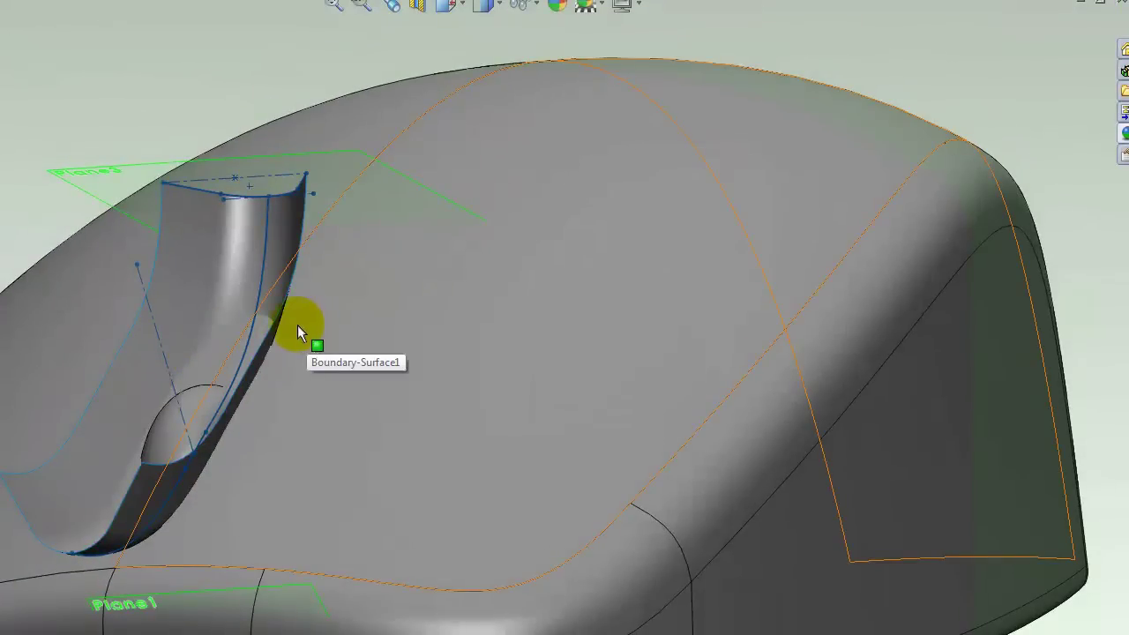
middle_click_drag(294, 319, 290, 397)
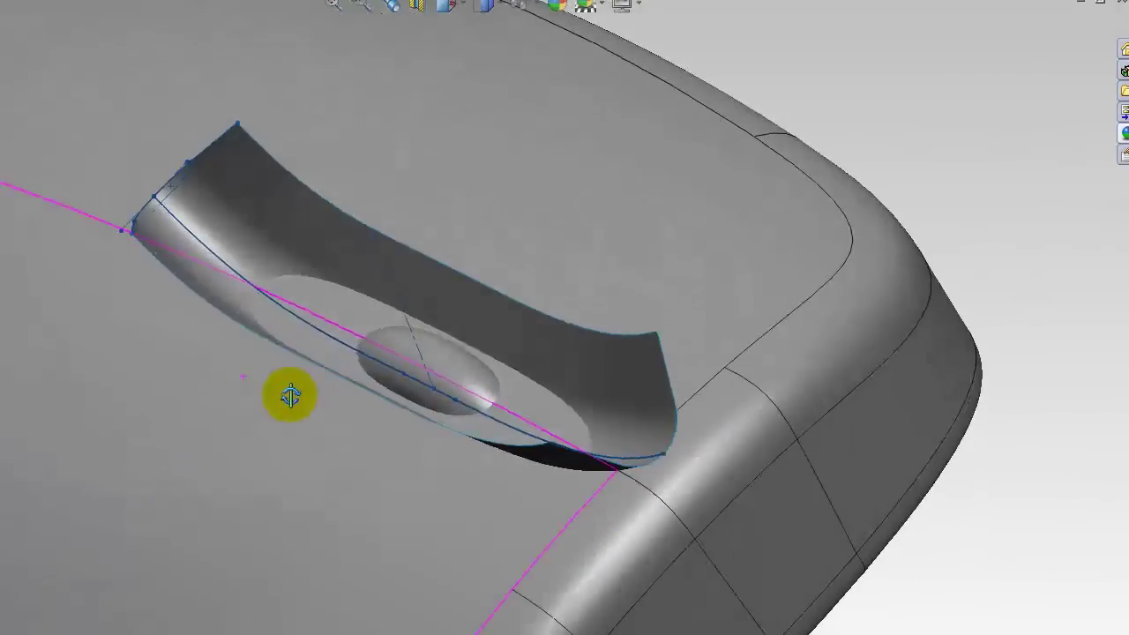
Examine where the swept surface cuts through the mouse's top surface around the scroll wheel
left_click(326, 298)
left_click(775, 84)
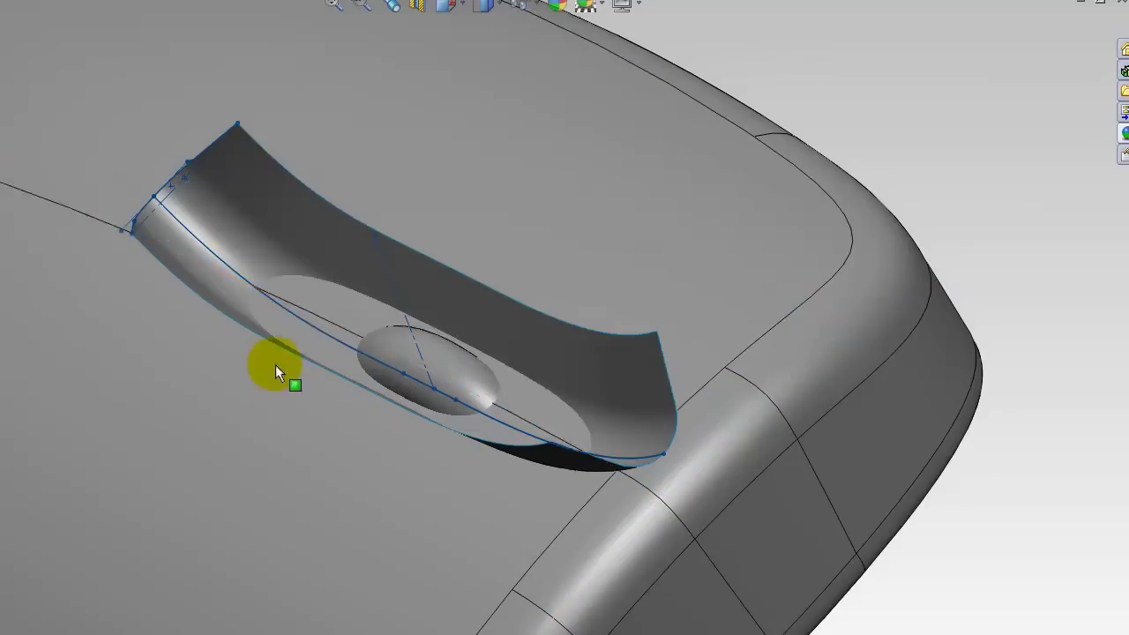
left_click(330, 281)
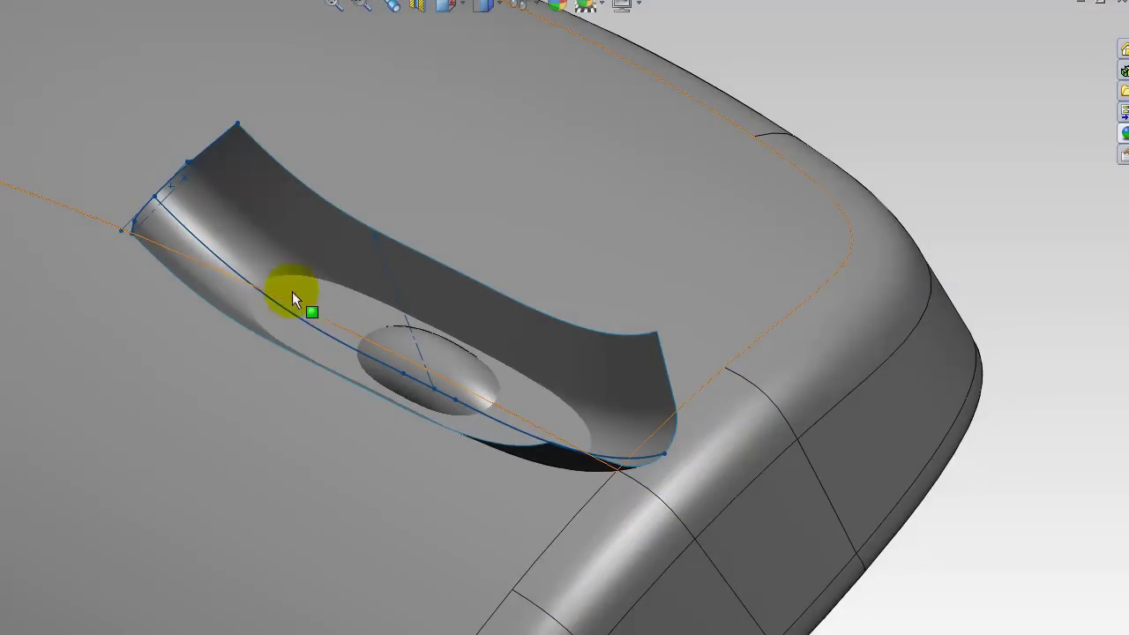
mouse_move(292, 298)
middle_mouse_down()
mouse_move(259, 282)
mouse_move(303, 291)
middle_mouse_up()
scroll(303, 291, "up", 3)
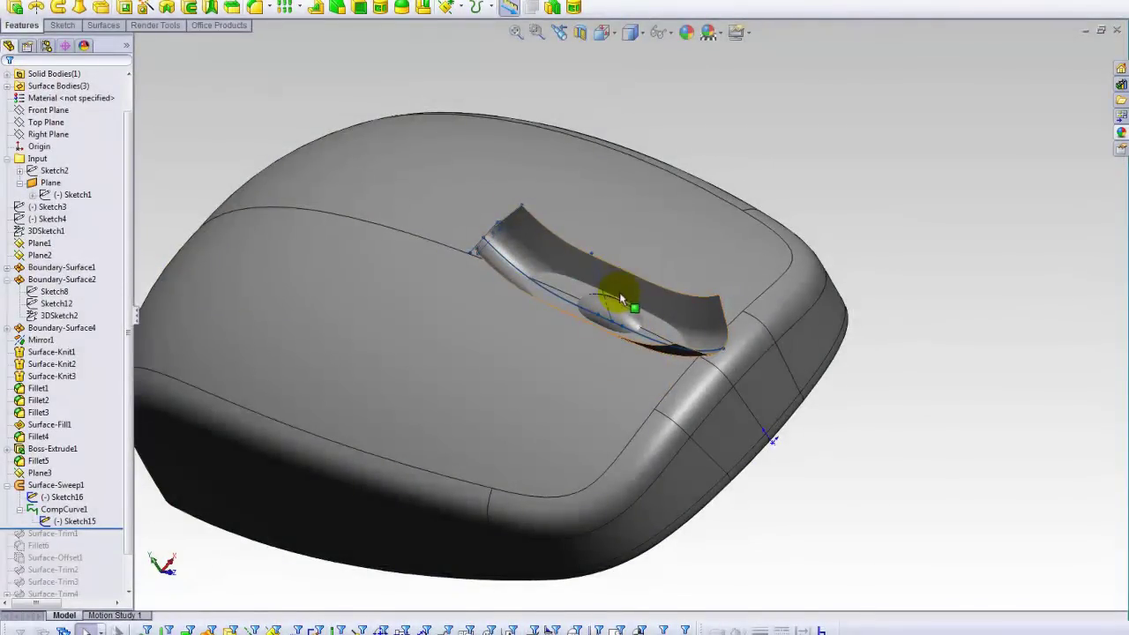
middle_click_drag(383, 300, 439, 235, "ctrl")
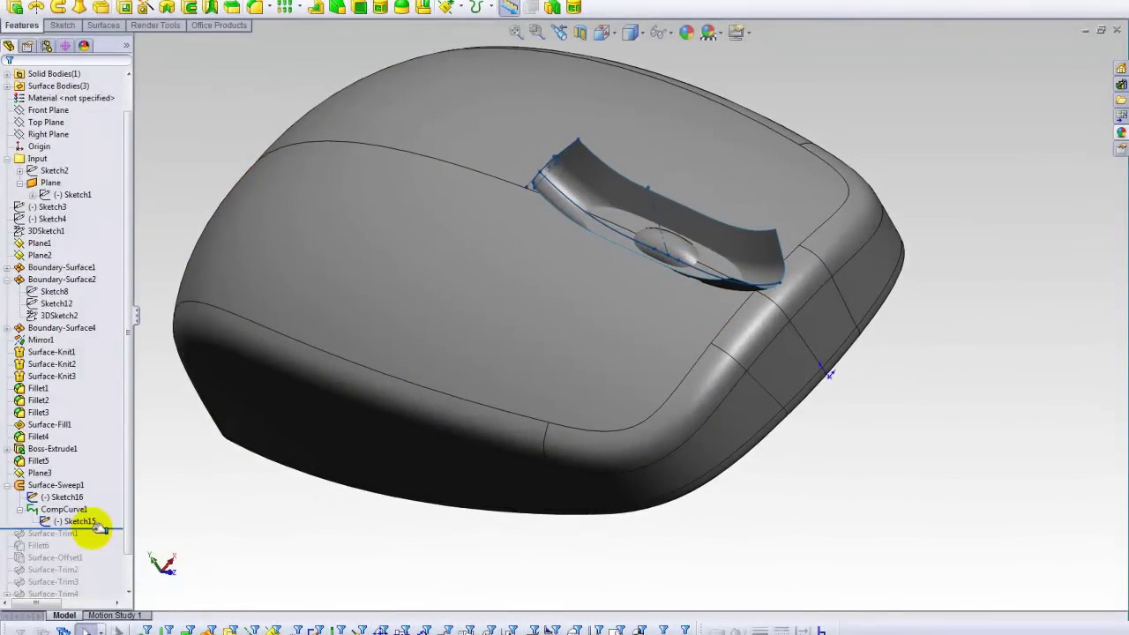